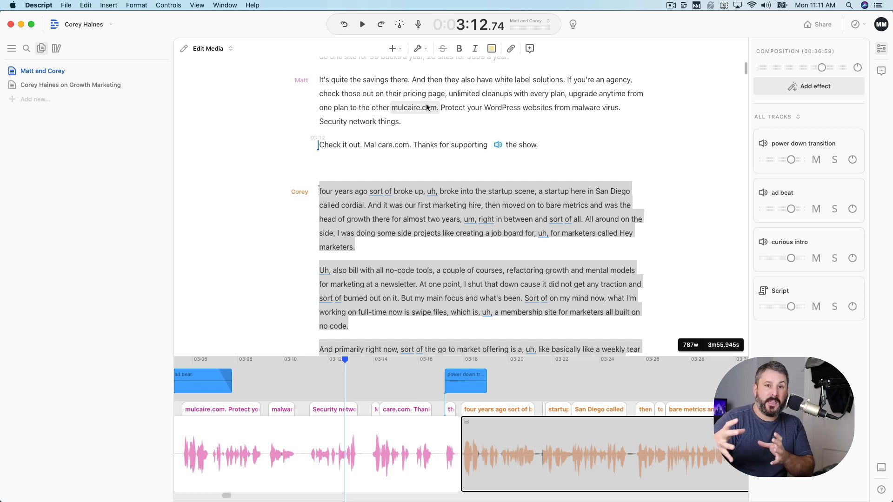
- Delete the highlighted interview passage beginning with "four years ago sort of broke up" from the composition
scroll(432, 163, "down", 15)
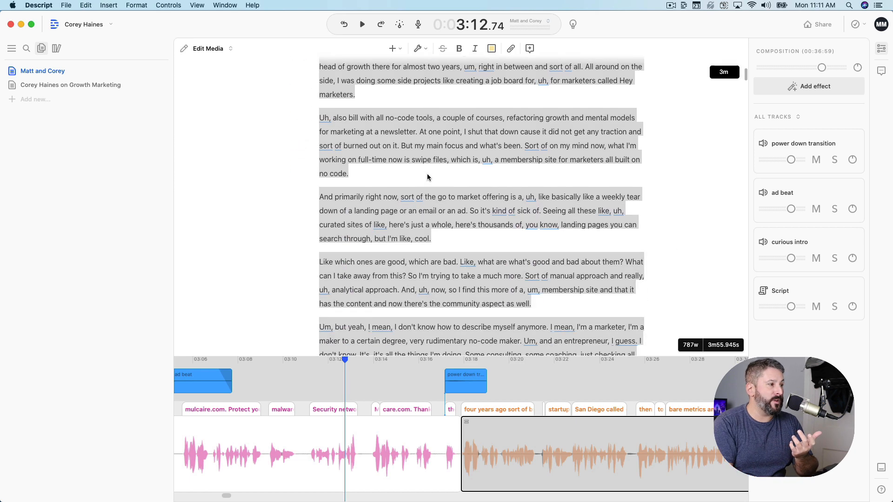
left_click(436, 205)
left_click(400, 209)
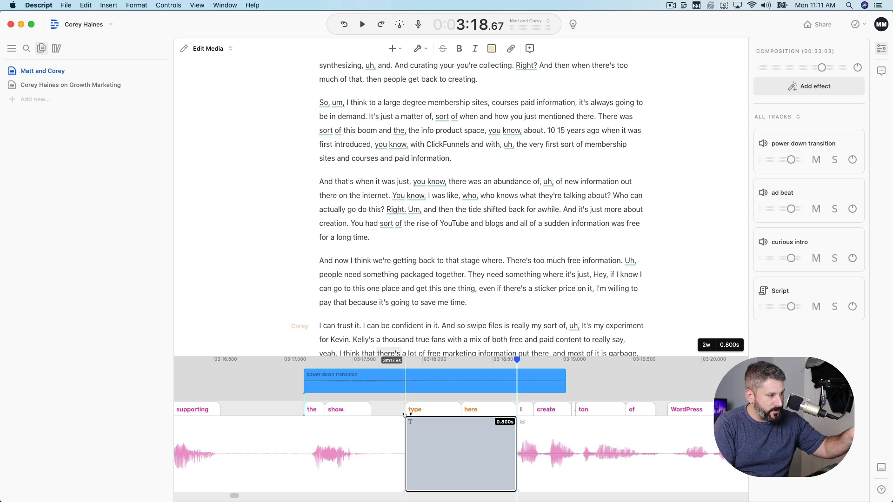
- Delete the end of the "I can trust it" paragraph through "Let me show you a better way.", and undo the deletion
scroll(408, 416, "down", 10)
scroll(407, 416, "down", 6)
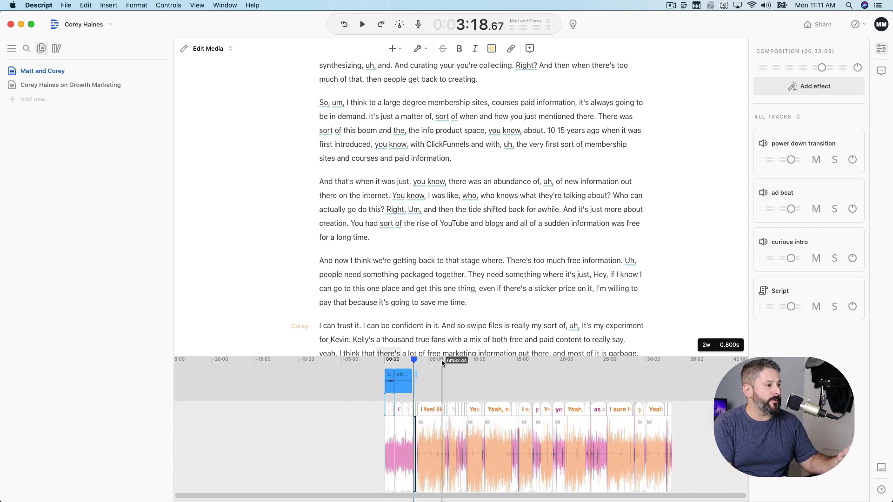
left_click(456, 255)
scroll(452, 293, "down", 4)
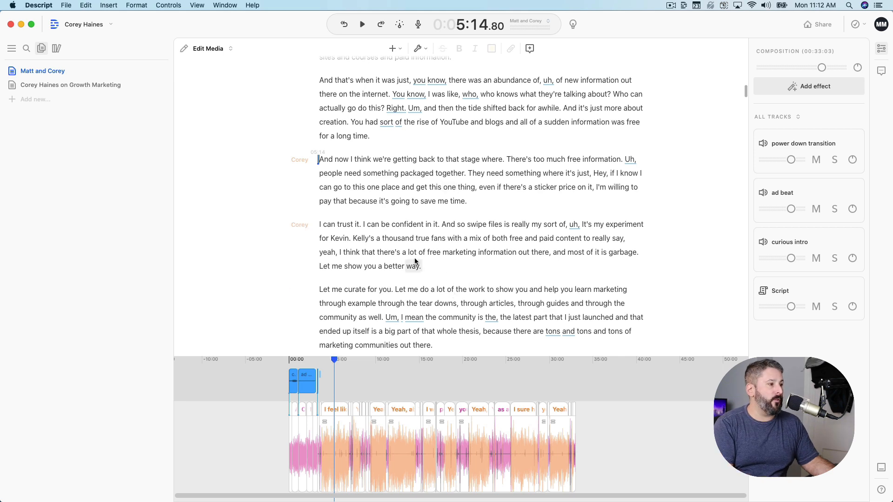
left_click_drag(421, 267, 326, 232)
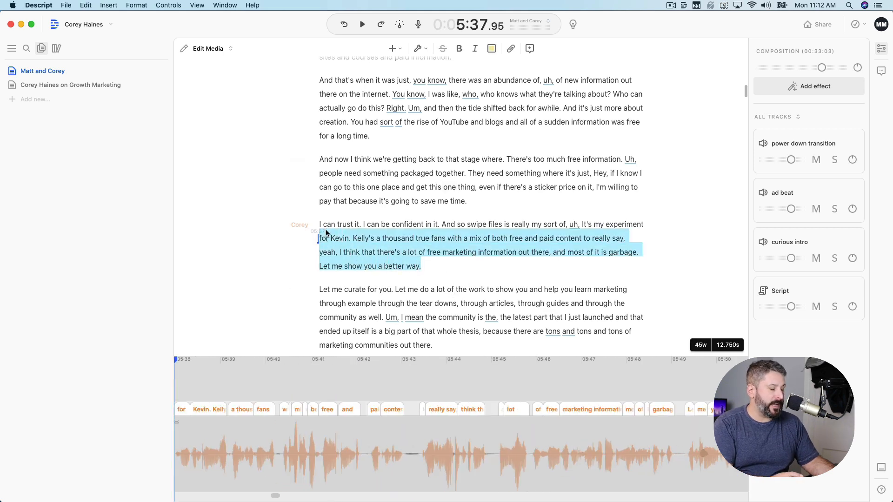
key("BackSpace")
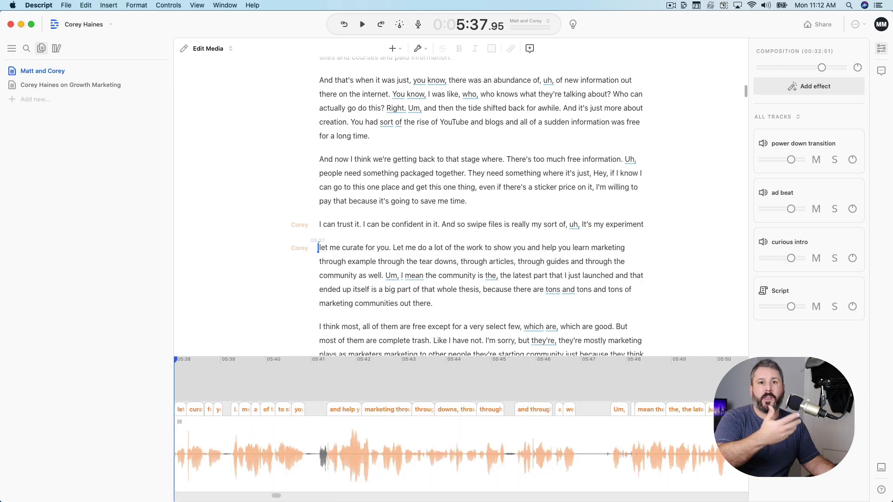
key("super+z")
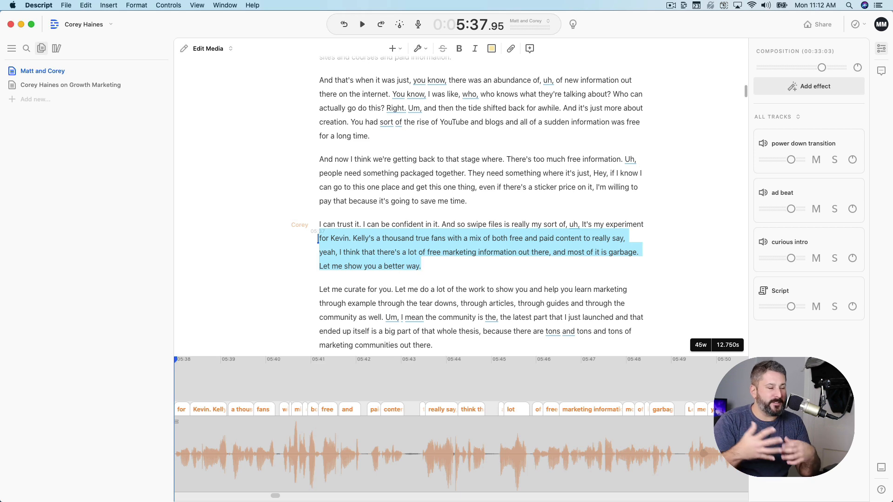
- Look back through the interview transcript to its beginning and examine the opening part of the timeline with its intro and ad music
left_click(396, 211)
scroll(396, 212, "up", 5)
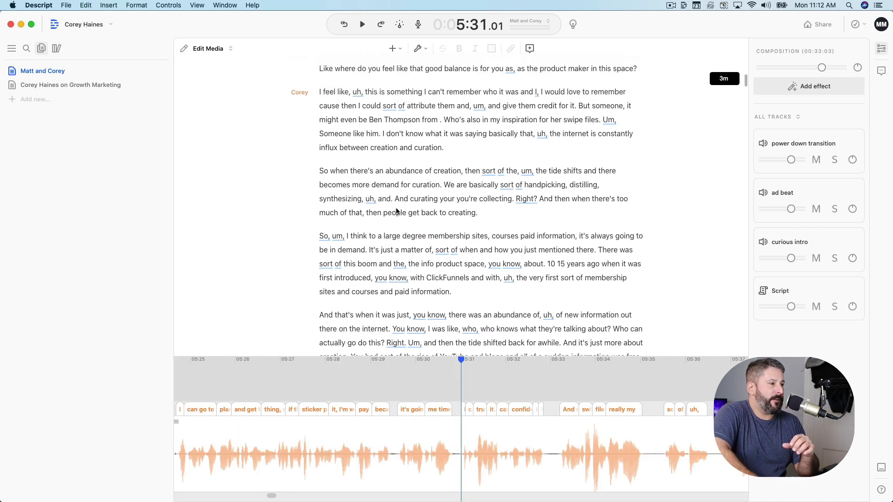
scroll(396, 212, "up", 15)
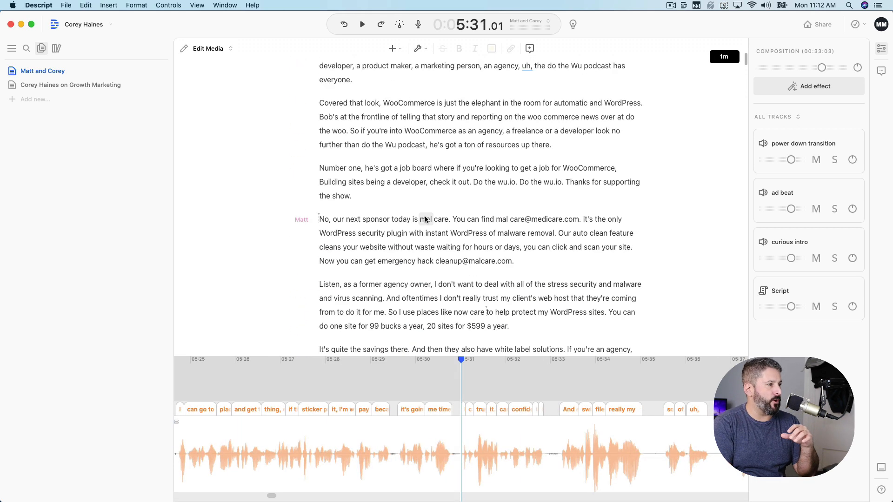
scroll(425, 219, "up", 10)
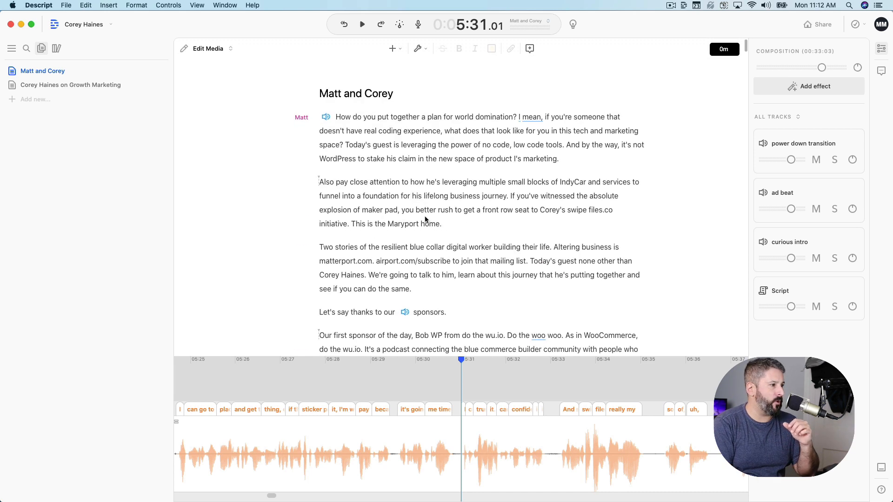
scroll(390, 404, "left", 15)
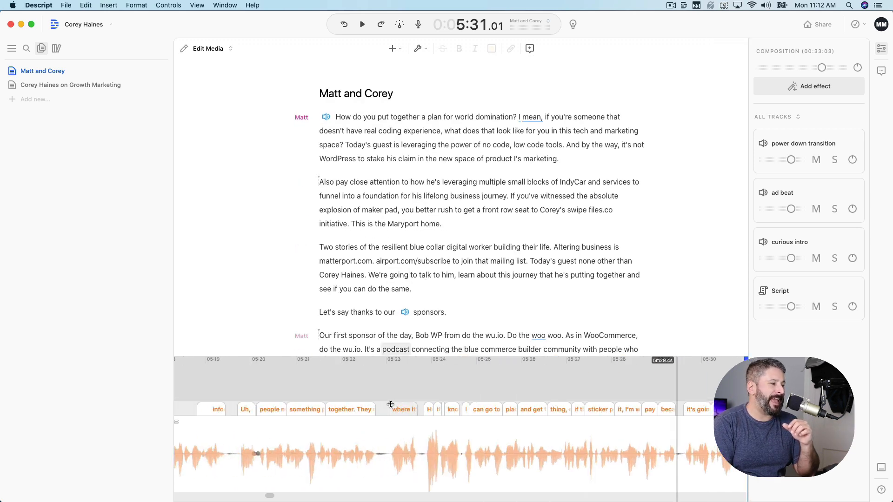
scroll(391, 404, "left", 10)
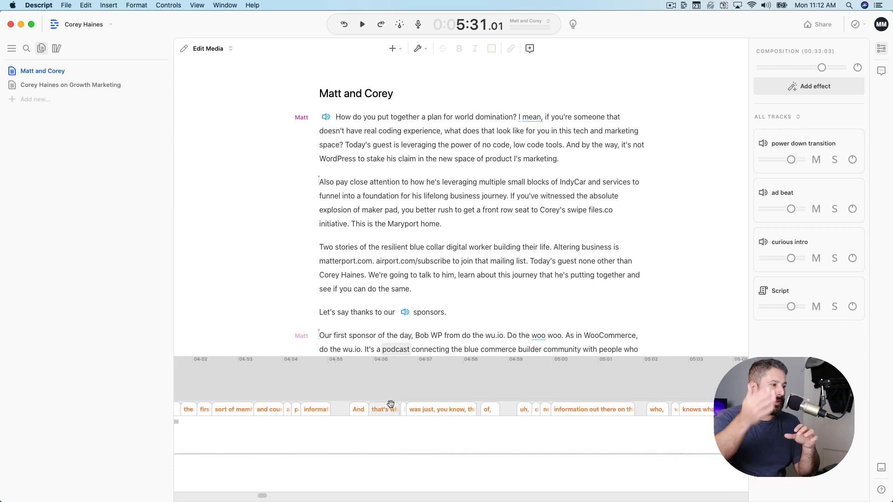
scroll(390, 403, "left", 20)
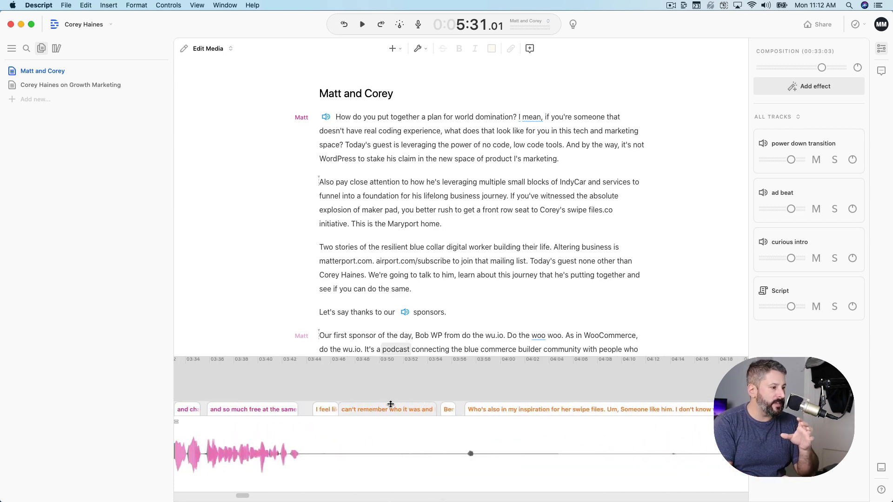
scroll(390, 406, "down", 10)
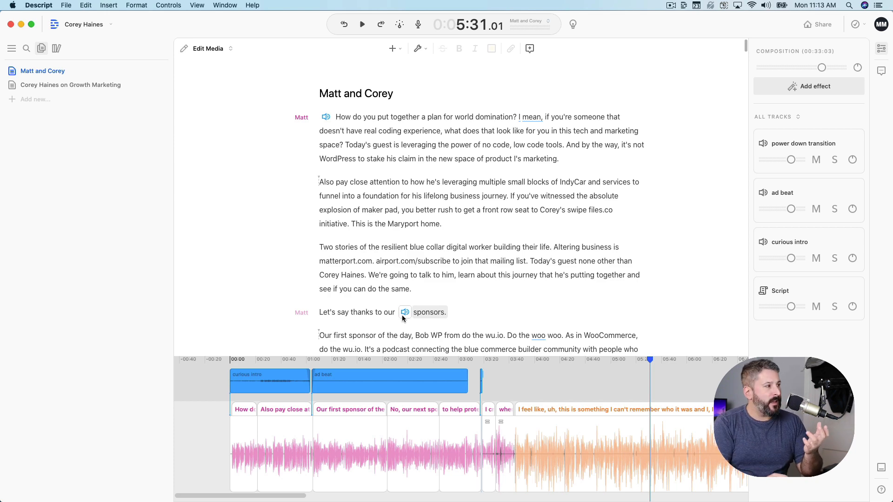
- Search the growth marketing composition for filler words and select the "Right?" match
left_click(139, 86)
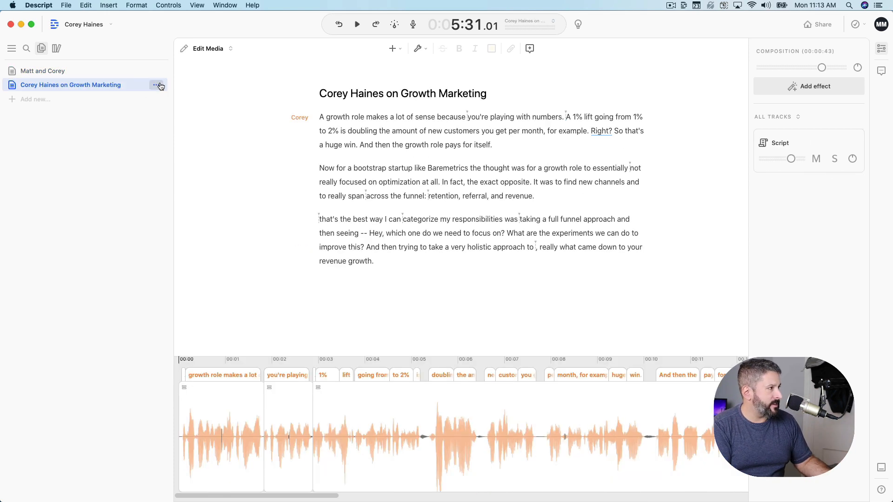
left_click(156, 85)
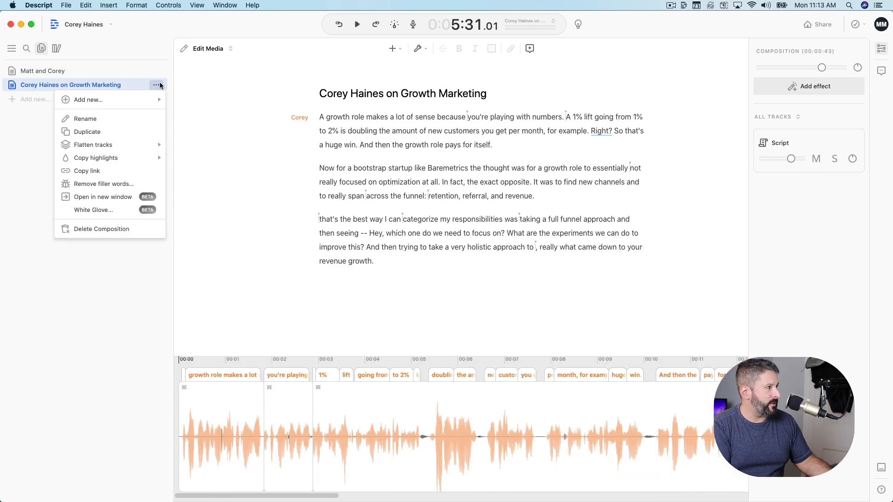
left_click(110, 184)
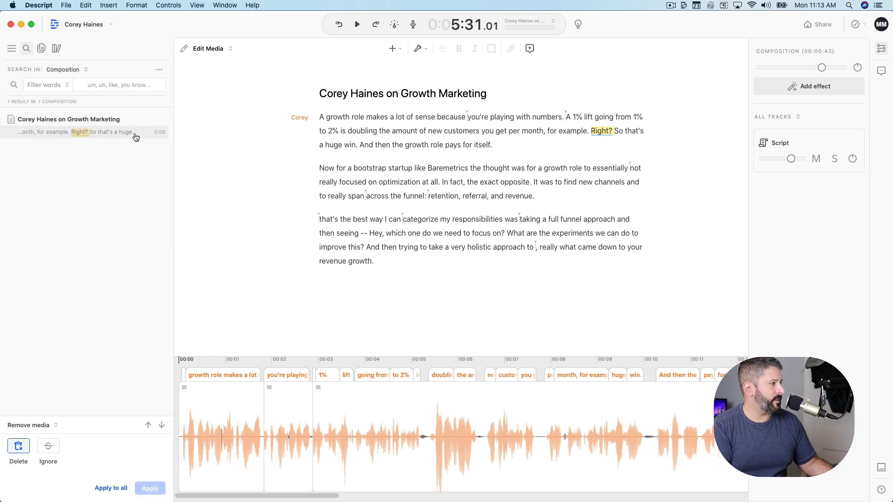
left_click(121, 134)
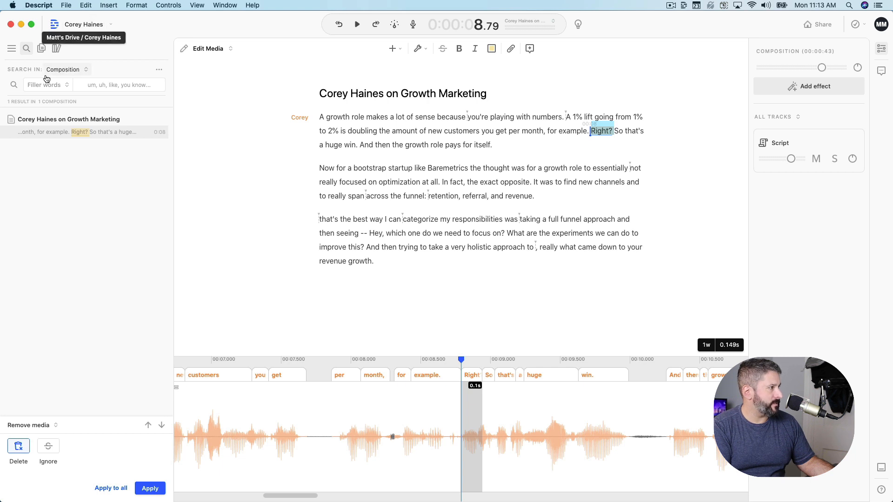
- Widen the filler word search to the whole project and look through the matches in the interview
left_click(73, 74)
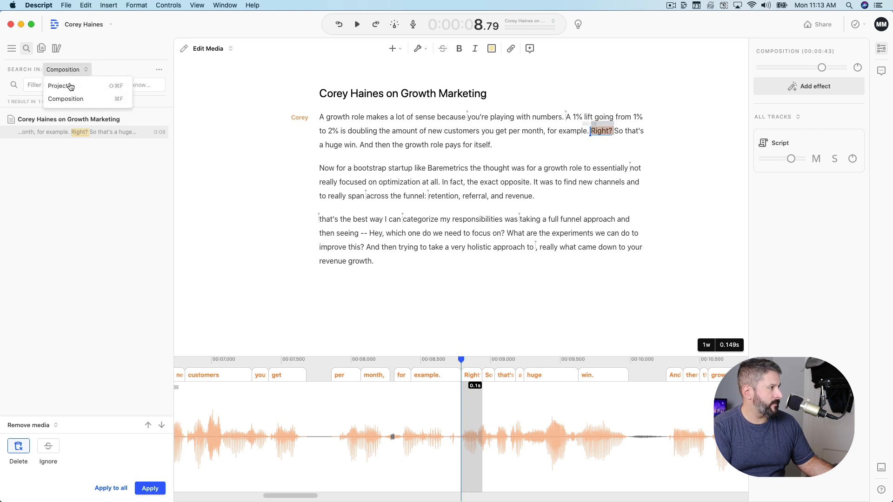
left_click(67, 85)
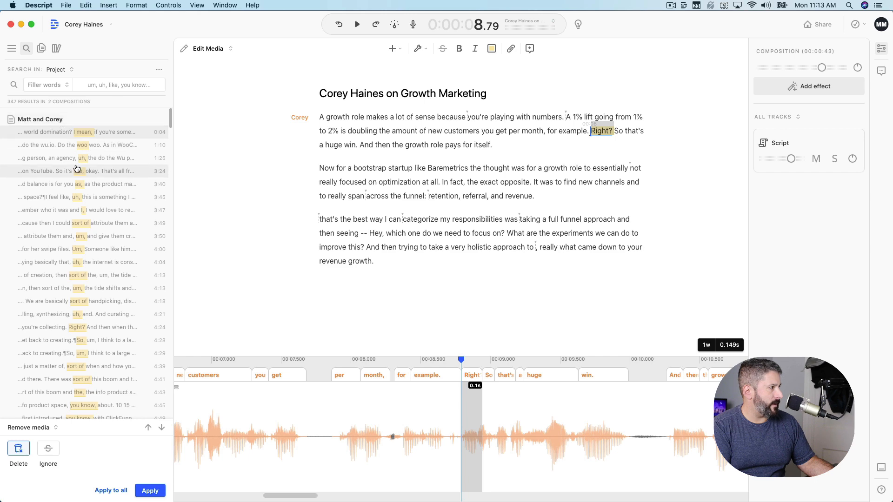
scroll(86, 308, "down", 10)
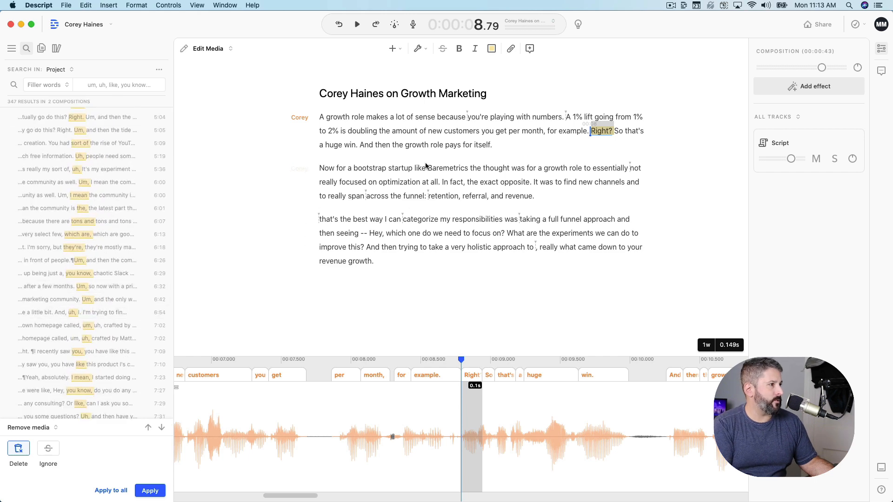
scroll(103, 329, "down", 5)
scroll(103, 329, "down", 10)
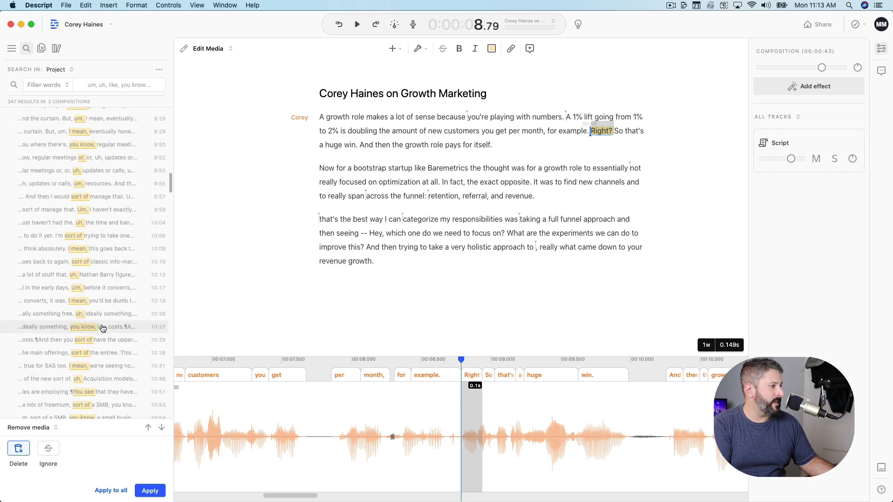
scroll(112, 264, "down", 8)
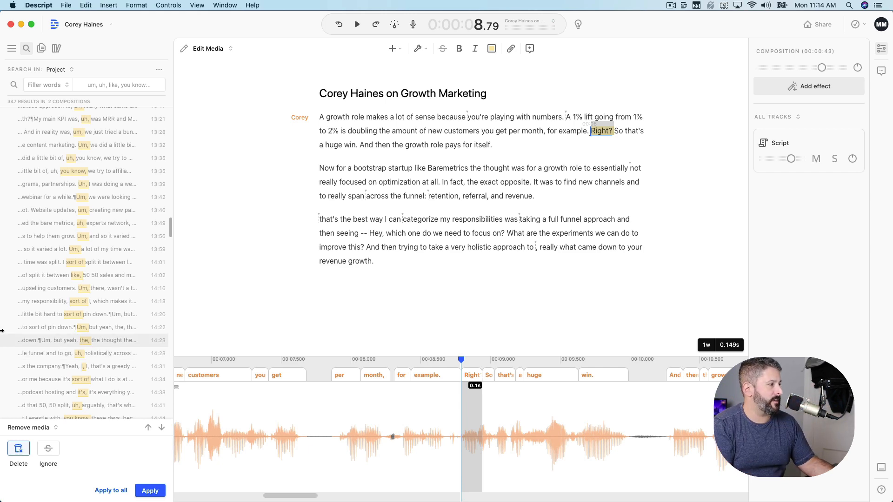
scroll(104, 239, "up", 1)
scroll(104, 239, "up", 20)
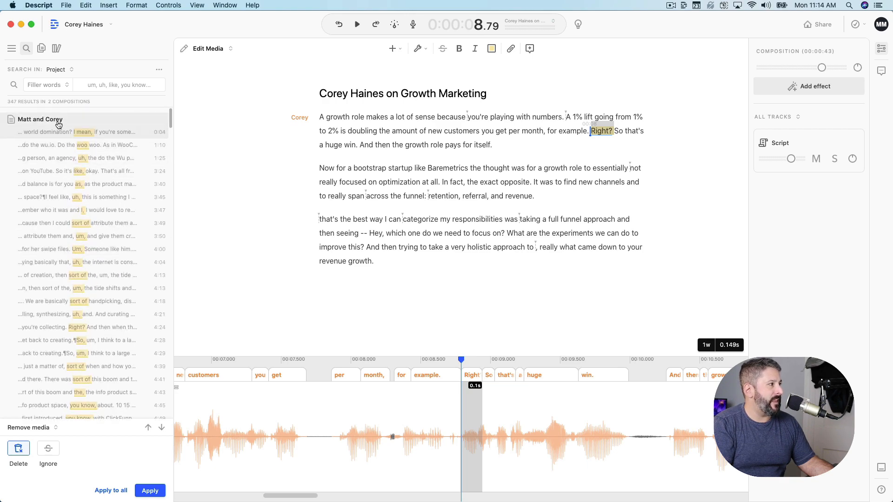
- Open the full interview composition and place the playhead at the start of the answer "Yeah, absolutely."
left_click(58, 121)
scroll(473, 307, "down", 15)
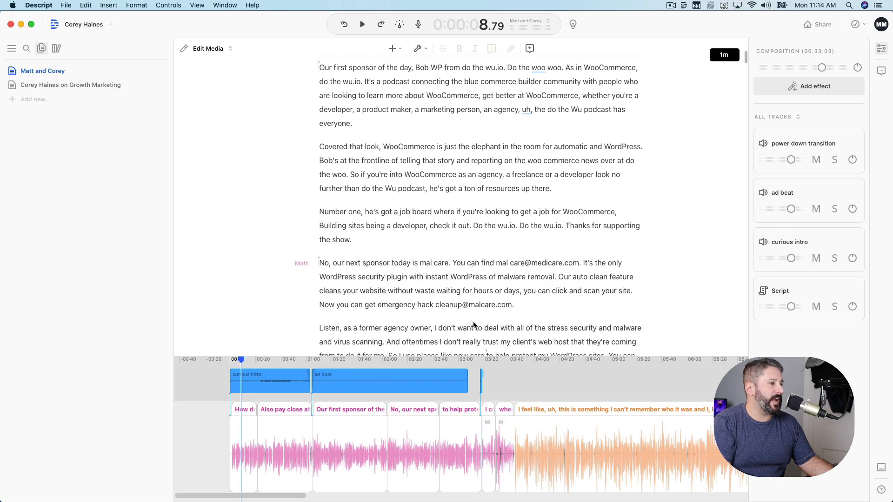
scroll(542, 231, "down", 20)
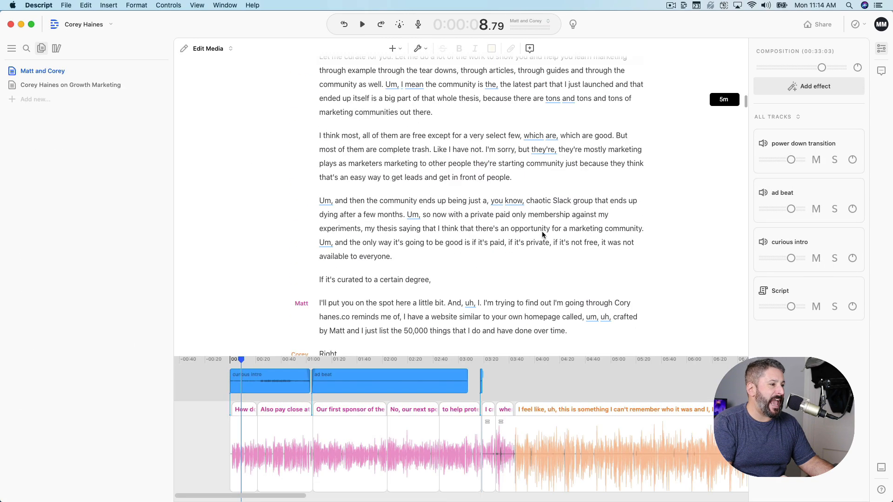
scroll(542, 230, "down", 10)
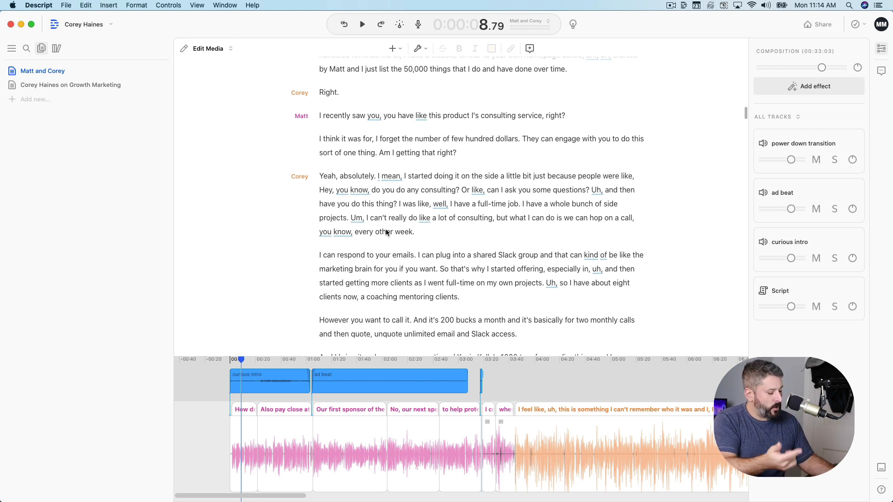
left_click(319, 177)
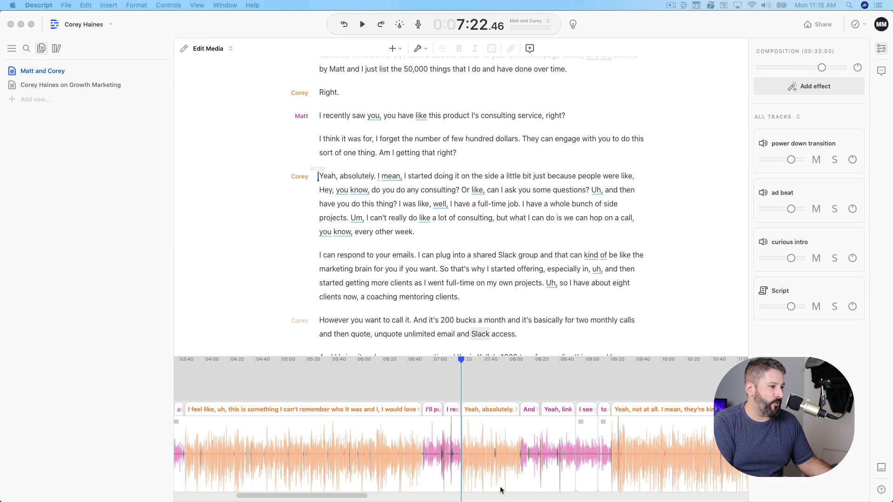
- Place the playhead at the paragraph "However you want to call it" and examine the whole episode on the timeline
left_click(537, 460)
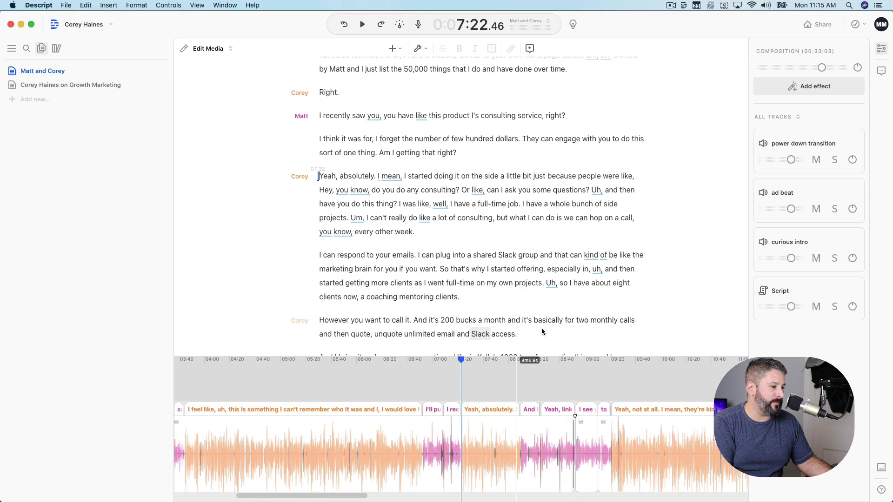
left_click(321, 320)
scroll(471, 449, "down", 1)
scroll(471, 449, "down", 3)
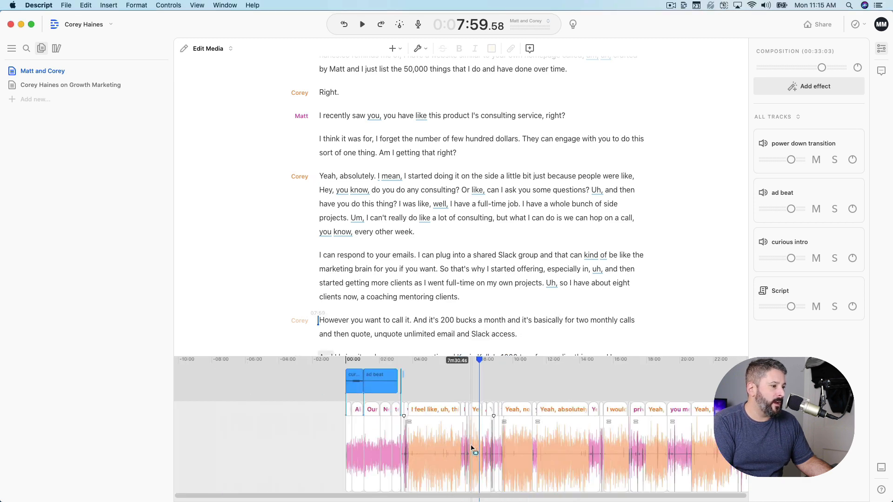
scroll(471, 448, "down", 10)
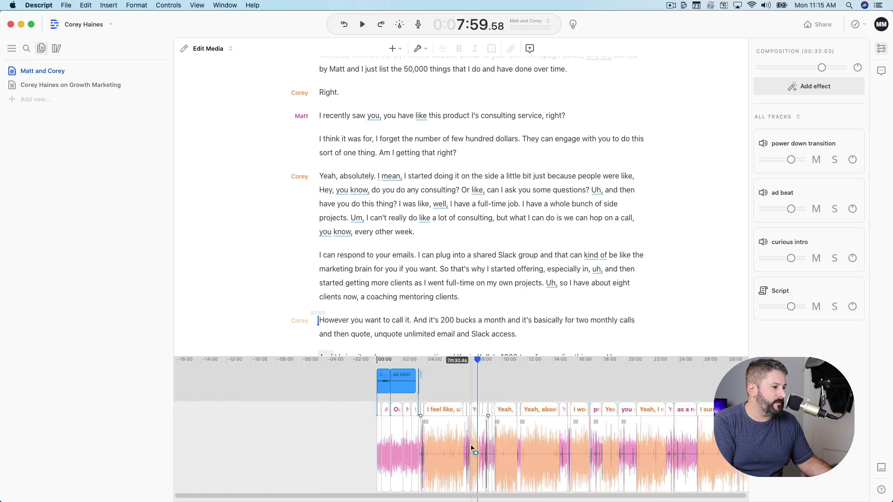
scroll(471, 448, "up", 5)
scroll(471, 449, "down", 5)
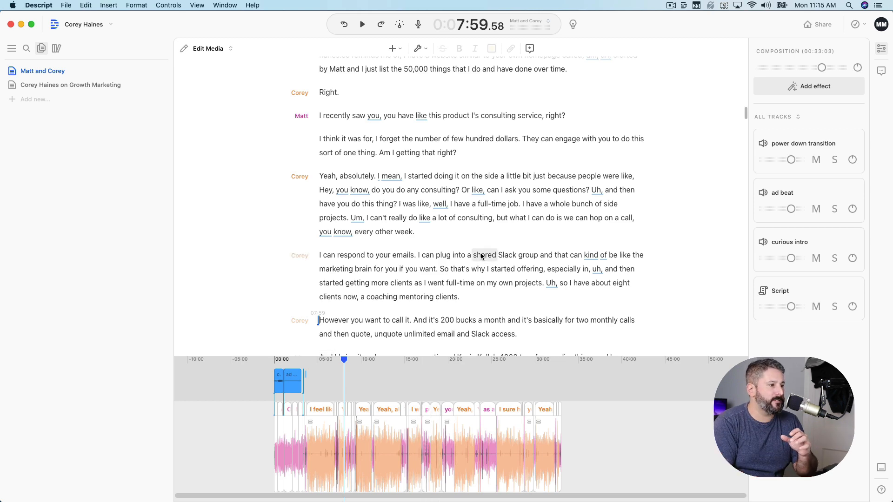
- Place the cursor inside the filler phrase "I mean," before "you'd be dumb" in the paragraph starting "Actually I just haven't had the"
scroll(481, 252, "down", 15)
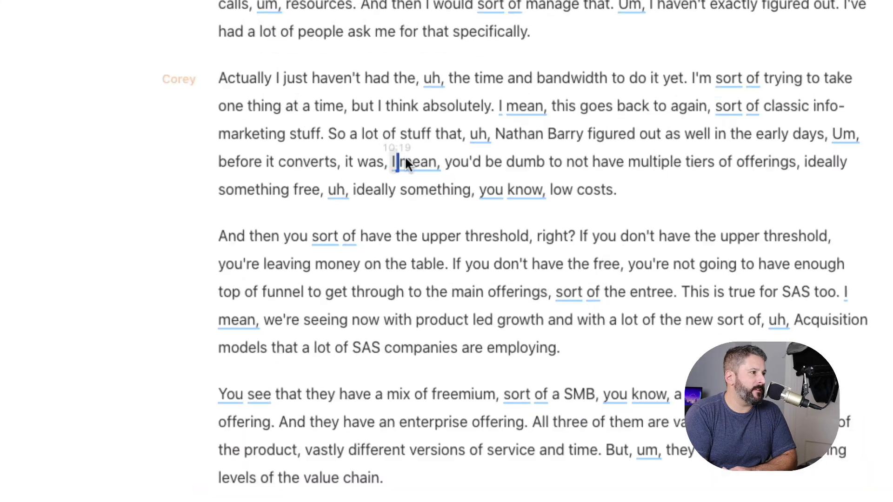
left_click(430, 169)
left_click(586, 147)
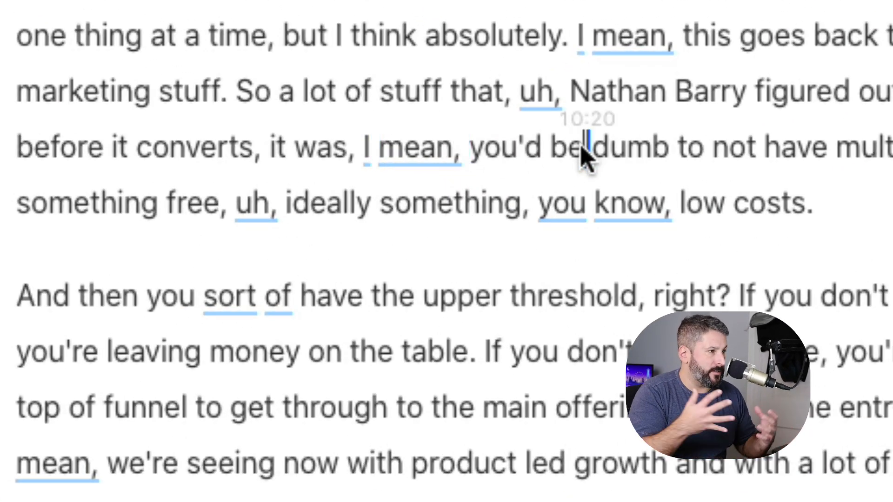
left_click(376, 151)
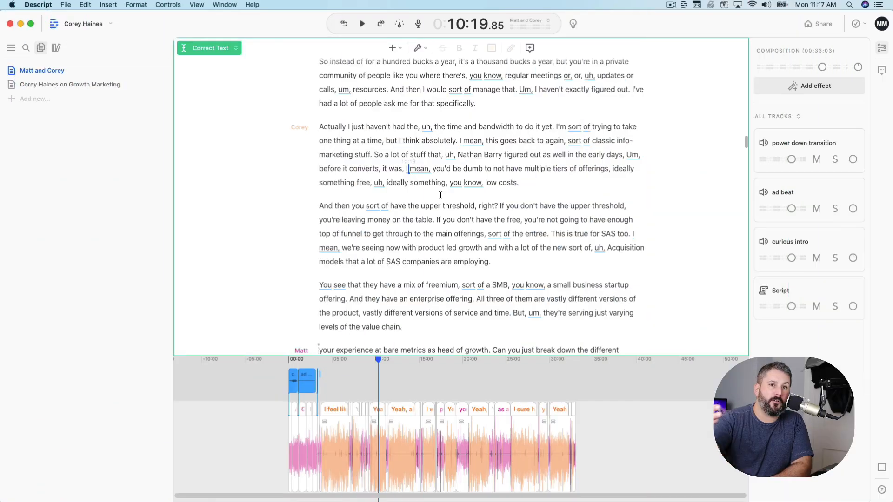
- Switch the editor to Edit Media mode and select the interview clip around 12:28 on the timeline
left_click(237, 49)
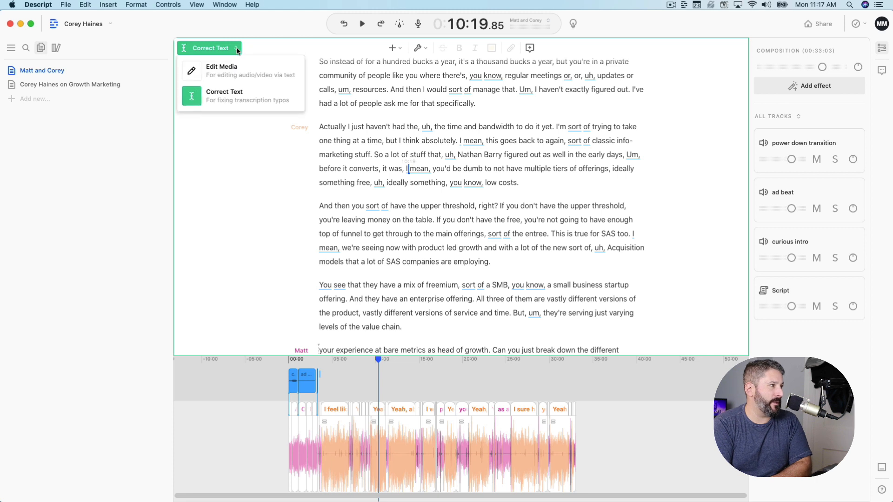
left_click(231, 75)
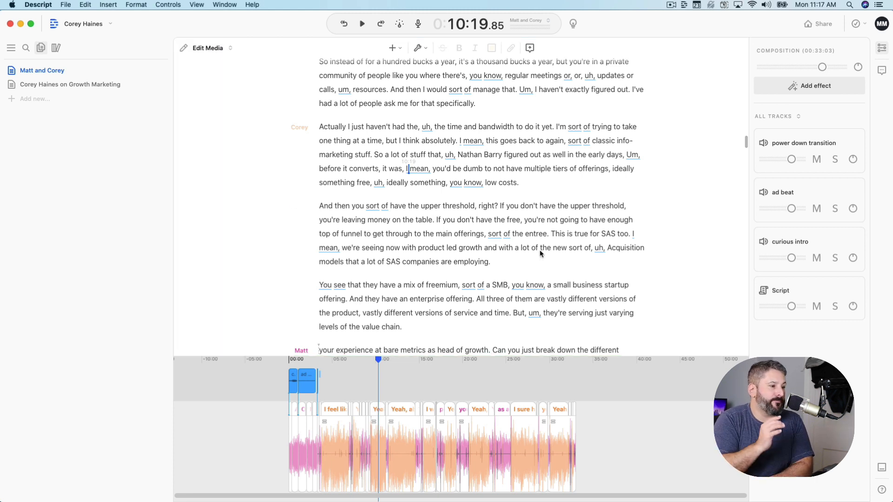
left_click(397, 436)
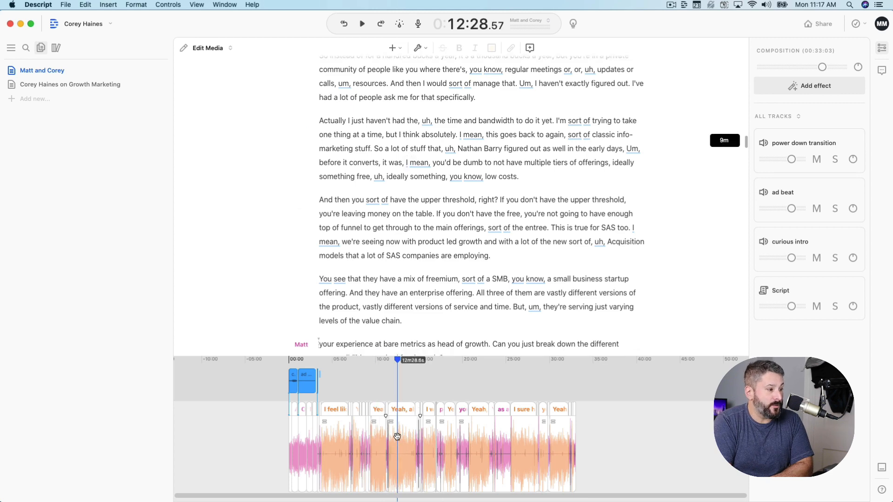
left_click(397, 436)
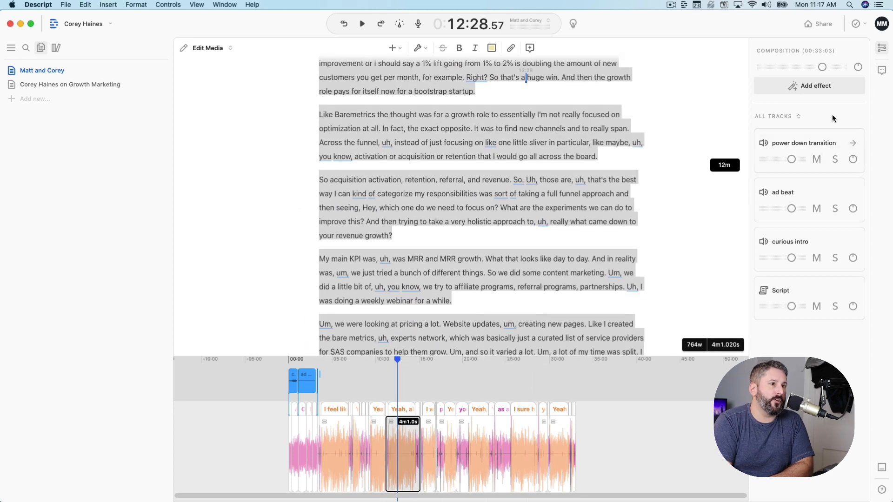
- Look through the available audio effects and examine the Script track's volume, pan, compressor and equalizer settings
left_click(819, 86)
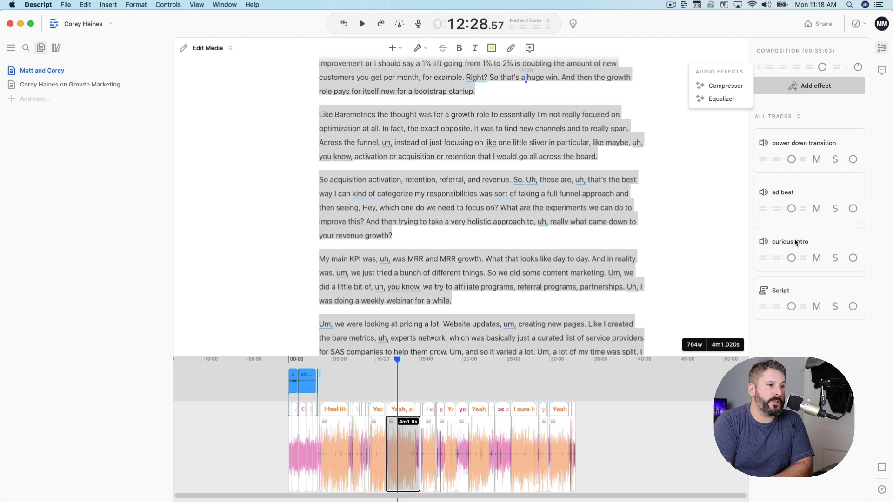
left_click(841, 122)
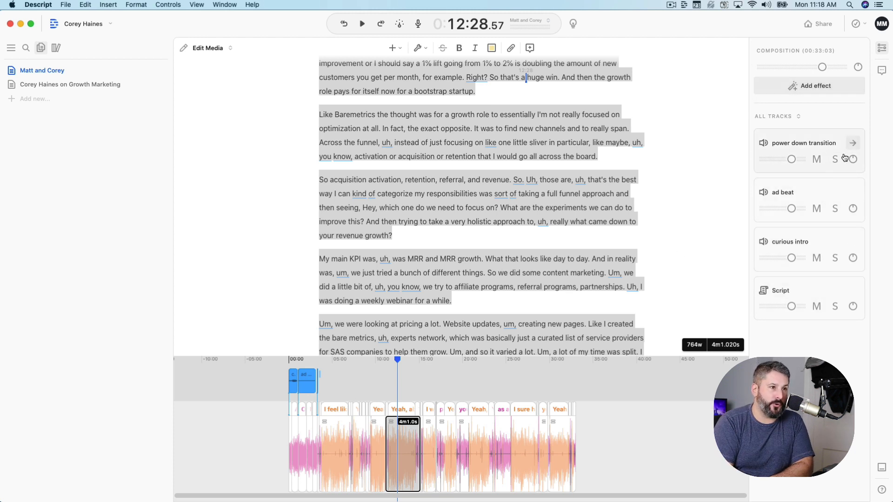
left_click(852, 290)
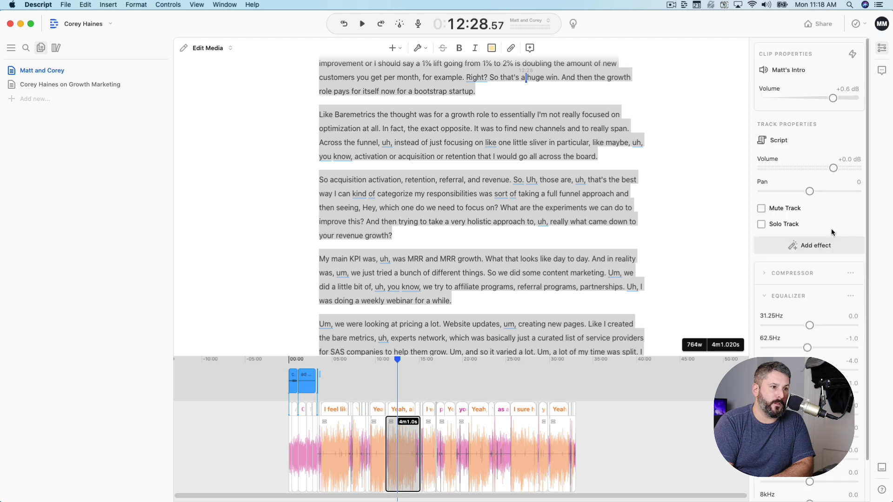
left_click(792, 292)
left_click(795, 279)
left_click(796, 279)
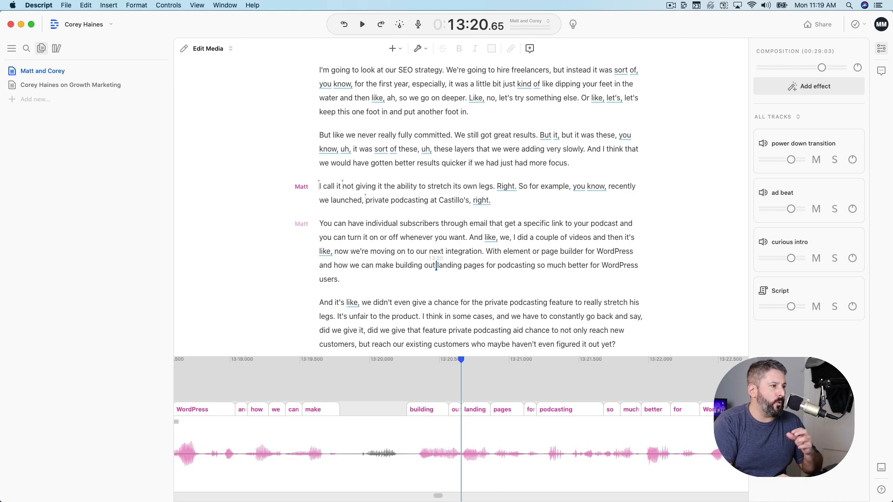
- Look further down the interview transcript, view the growth marketing excerpt composition and return to the full interview
scroll(495, 276, "down", 10)
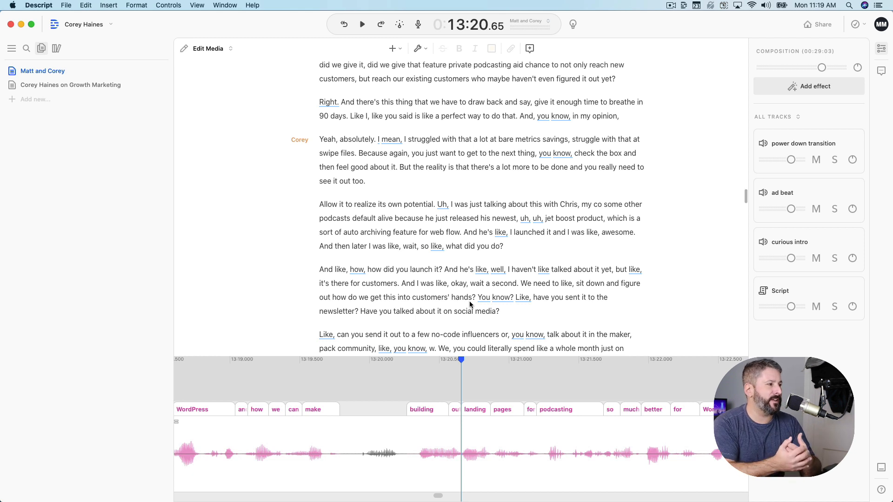
left_click(91, 85)
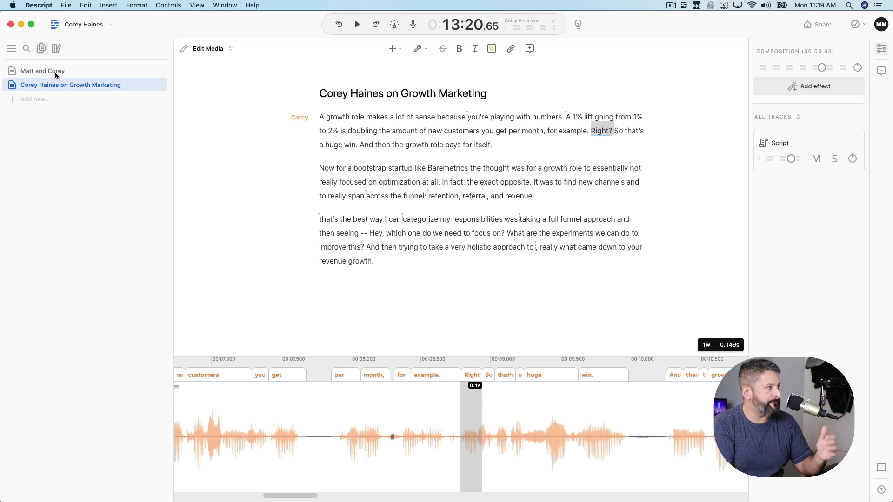
left_click(48, 73)
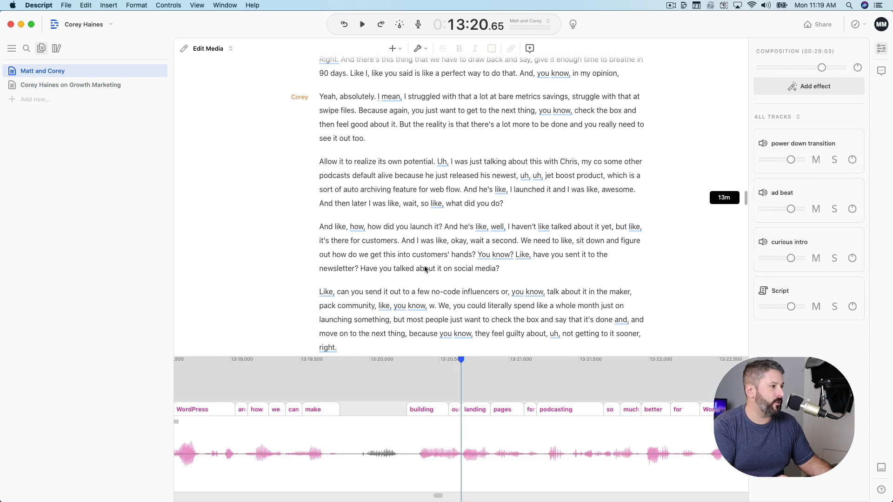
- Clip the paragraph from "And like, how, how did you launch it?" to "social media?" into a new composition and open that composition
left_click(504, 268)
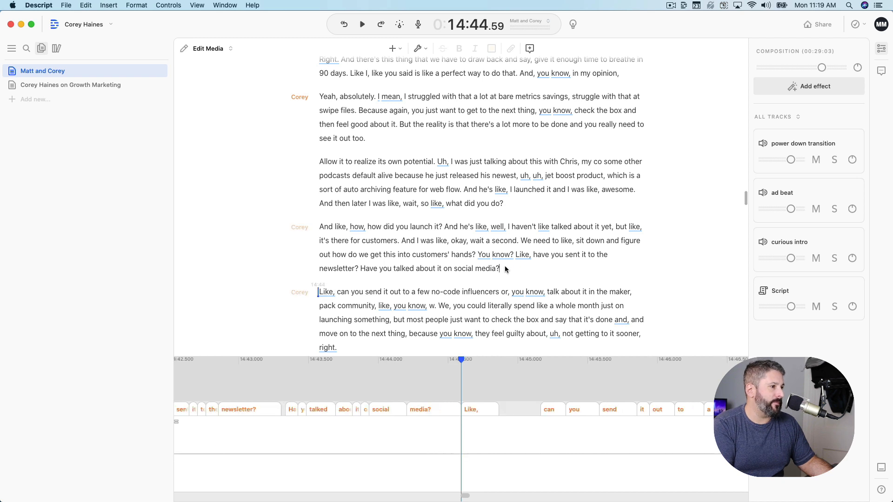
left_click_drag(504, 266, 320, 230)
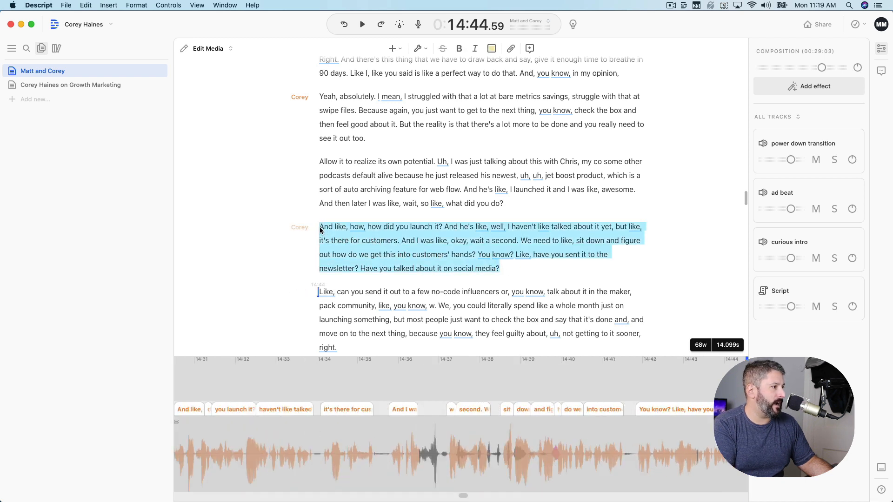
right_click(336, 225)
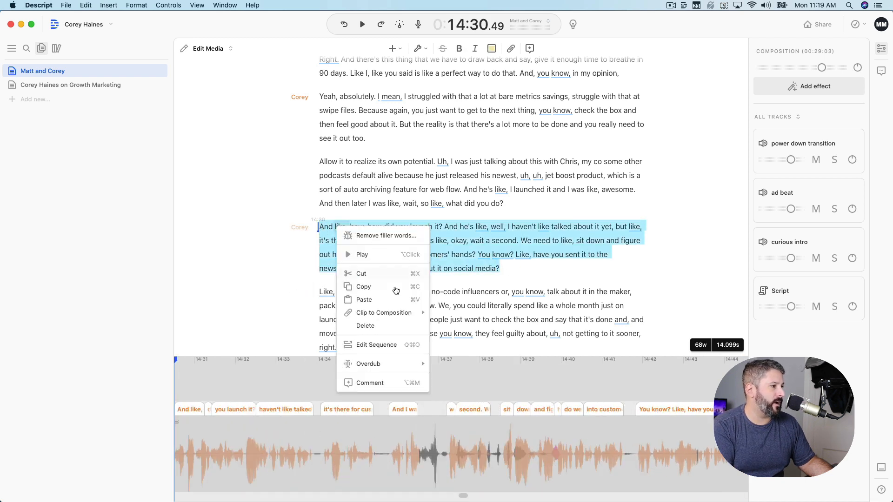
mouse_move(390, 312)
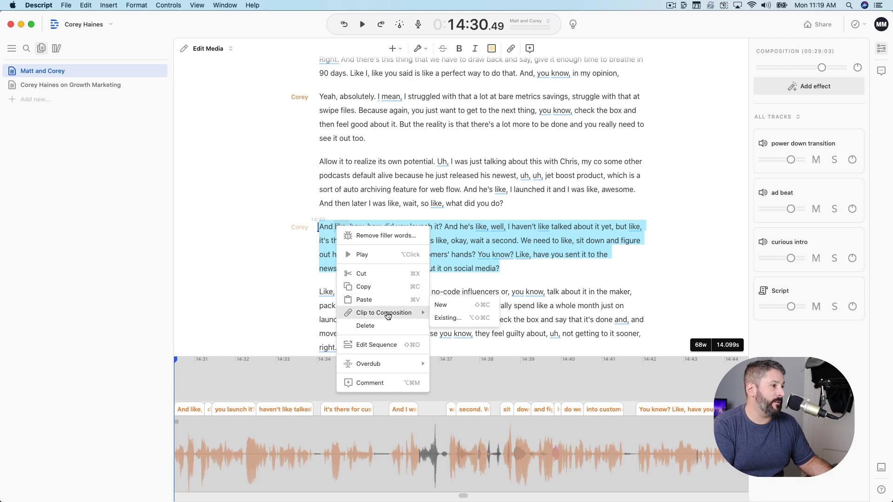
left_click(461, 305)
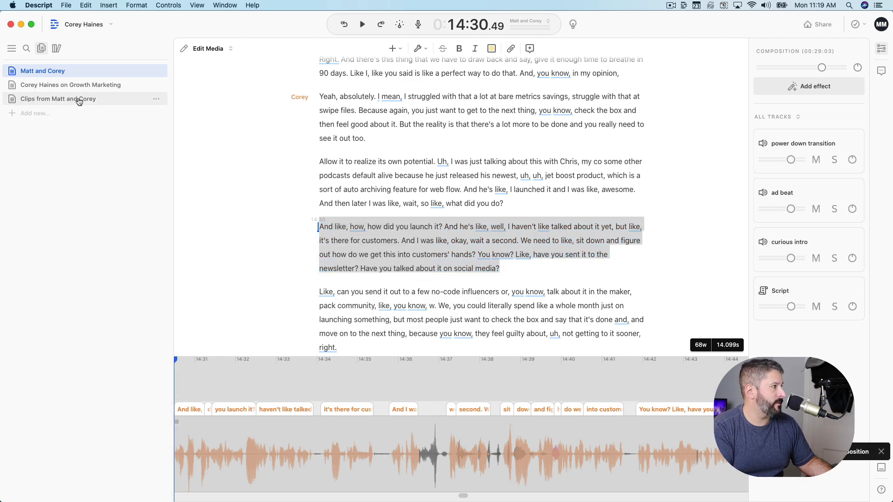
left_click(79, 99)
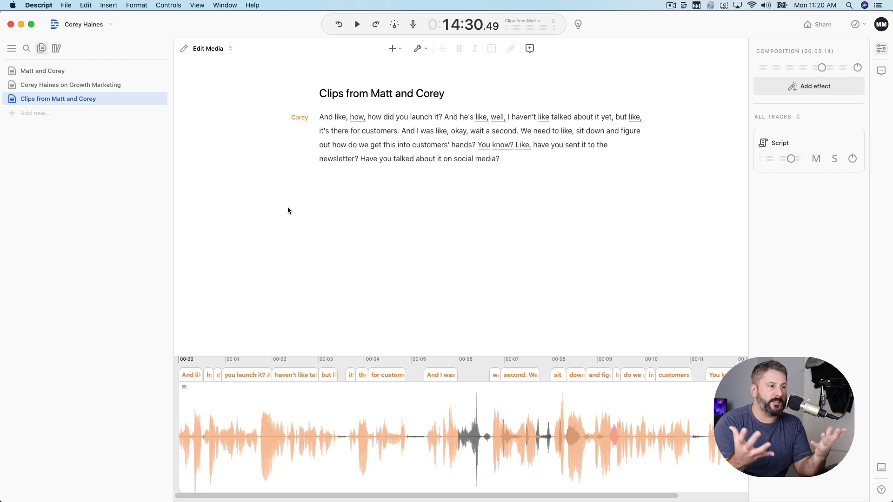
- Return to the full interview, select the paragraph starting "And like, how, how did you launch it?" and start Remove filler words on it
left_click(70, 71)
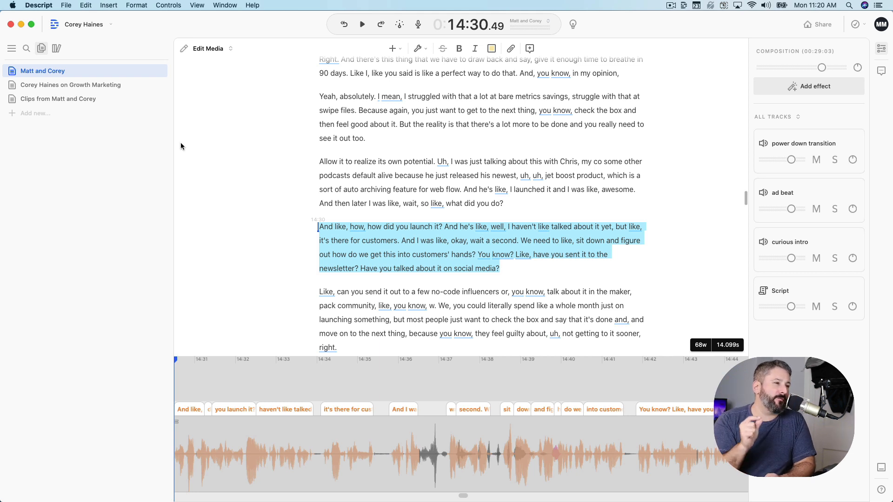
left_click(414, 251)
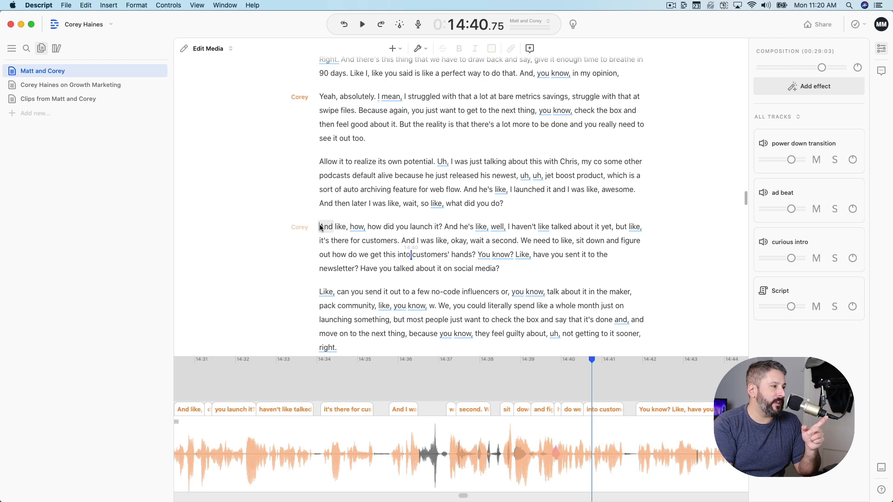
left_click_drag(321, 227, 507, 273)
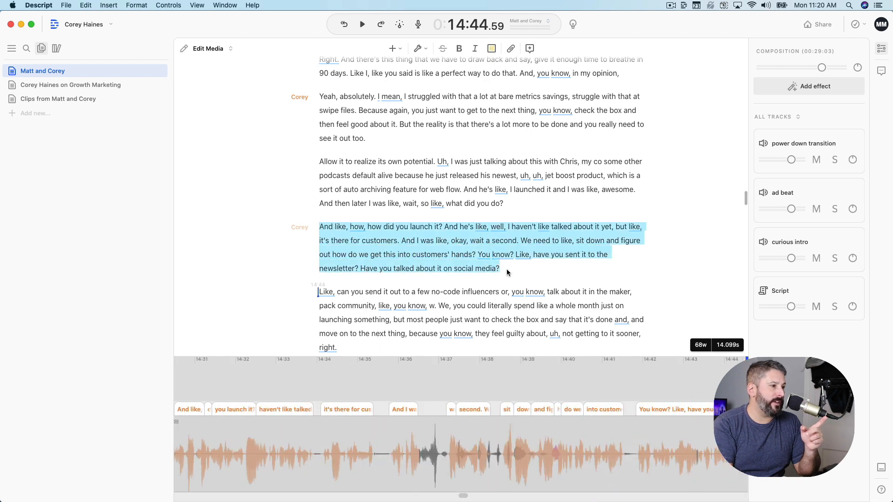
right_click(441, 241)
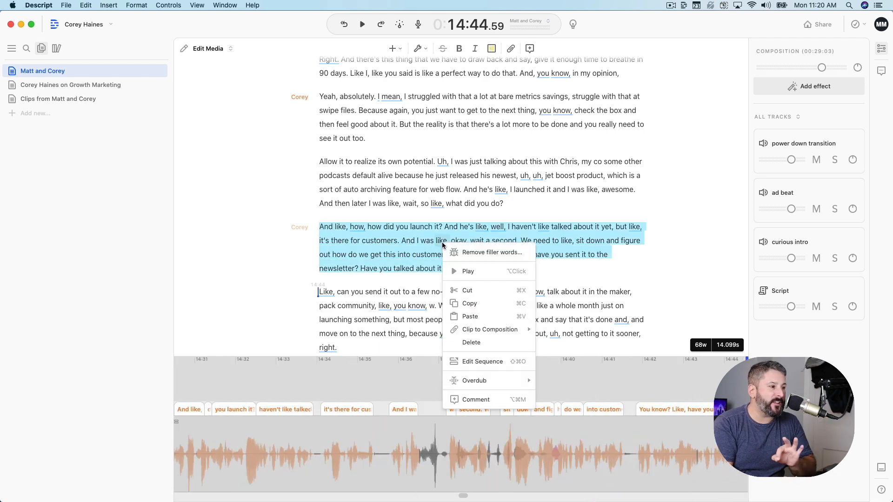
left_click(513, 253)
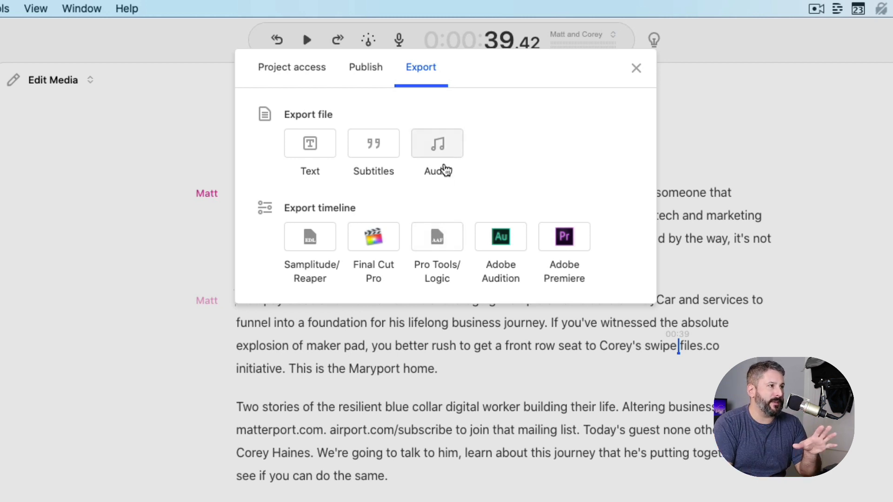
- Browse the audiogram templates for publishing the whole composition and pick the one showing single words over a central circle
left_click(425, 154)
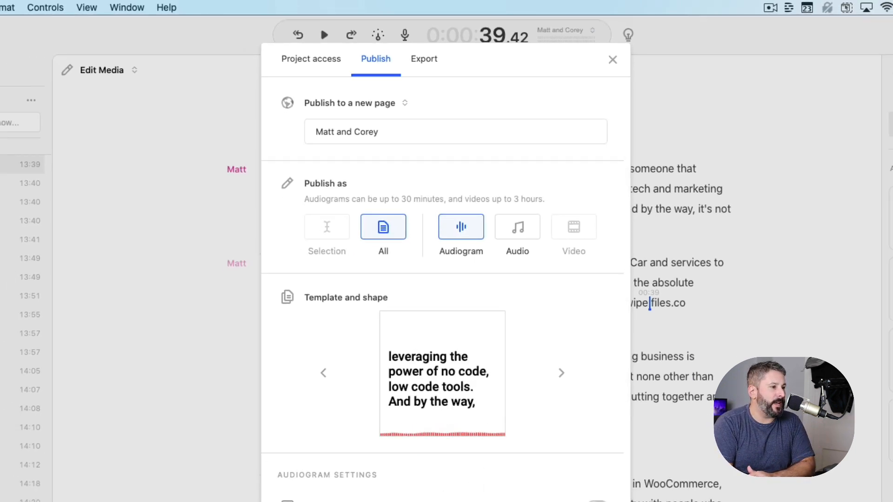
scroll(489, 486, "down", 3)
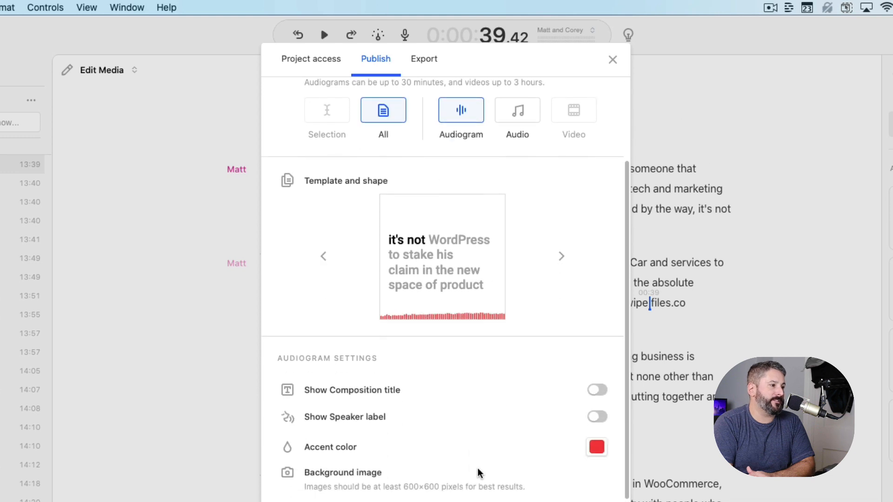
left_click(560, 258)
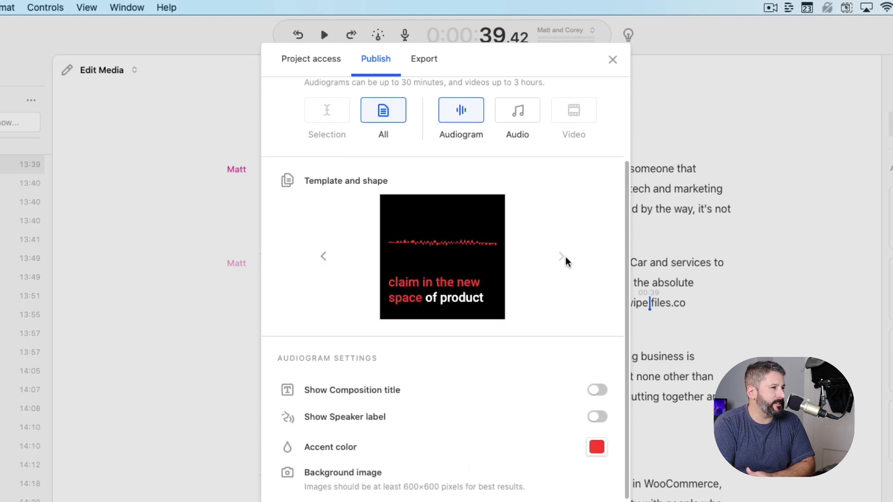
left_click(324, 257)
left_click(323, 257)
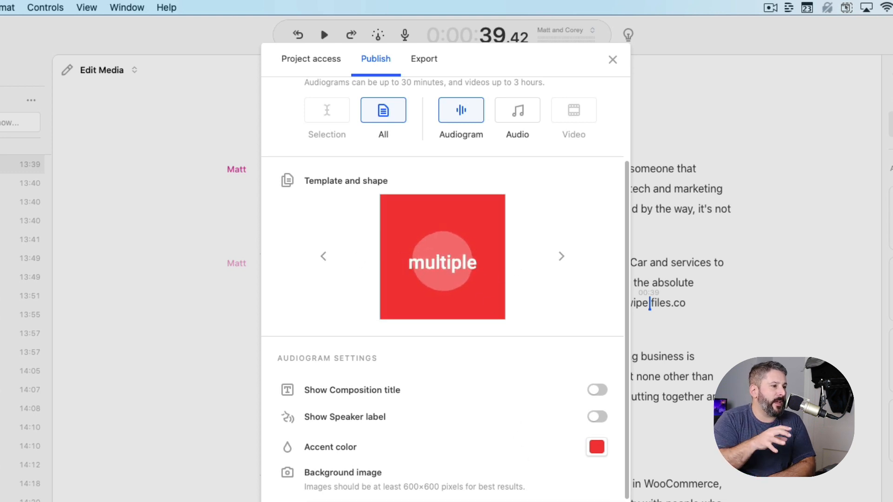
- Set the audiogram's accent color to light blue and look over its background image and badge settings
left_click(597, 447)
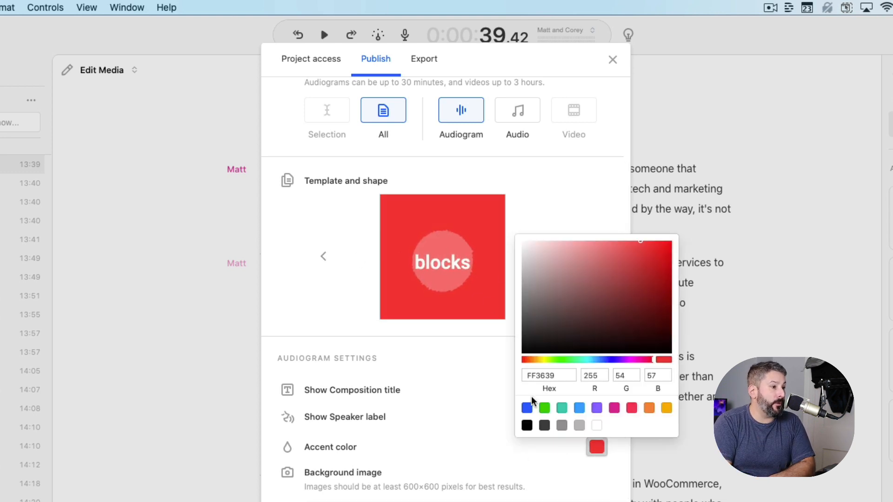
left_click(579, 408)
left_click(407, 401)
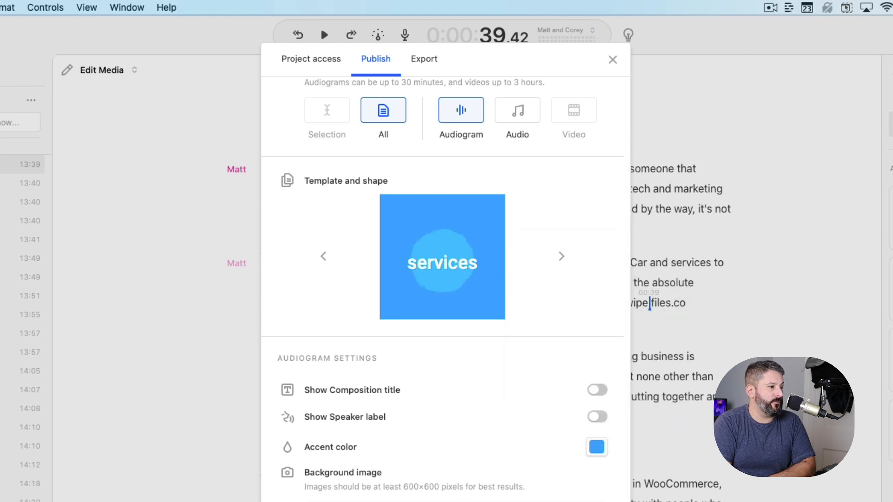
scroll(472, 457, "down", 3)
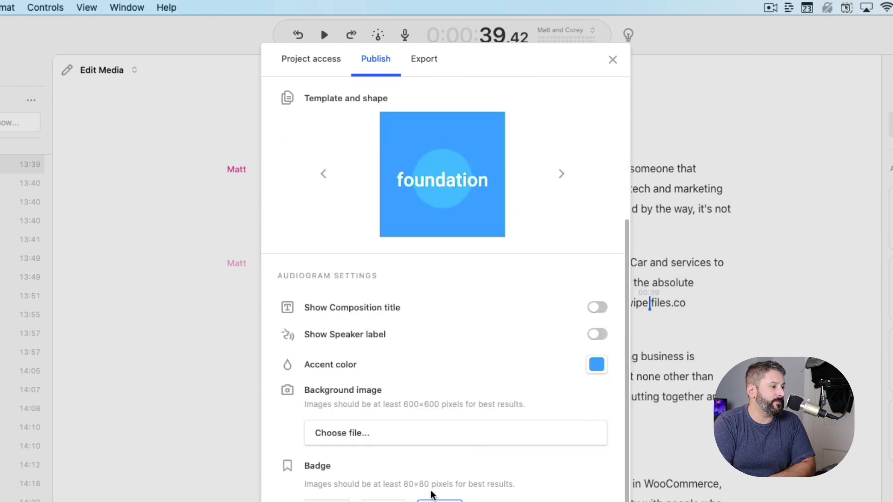
scroll(479, 462, "up", 5)
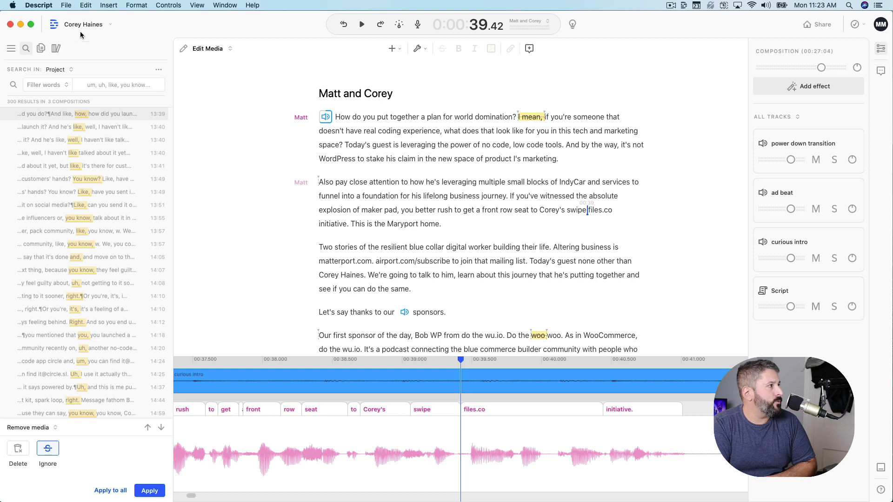
- Open the Stream Theme 2 video project, place the playhead at "And then of course they have another one" and look through its transcript
left_click(54, 24)
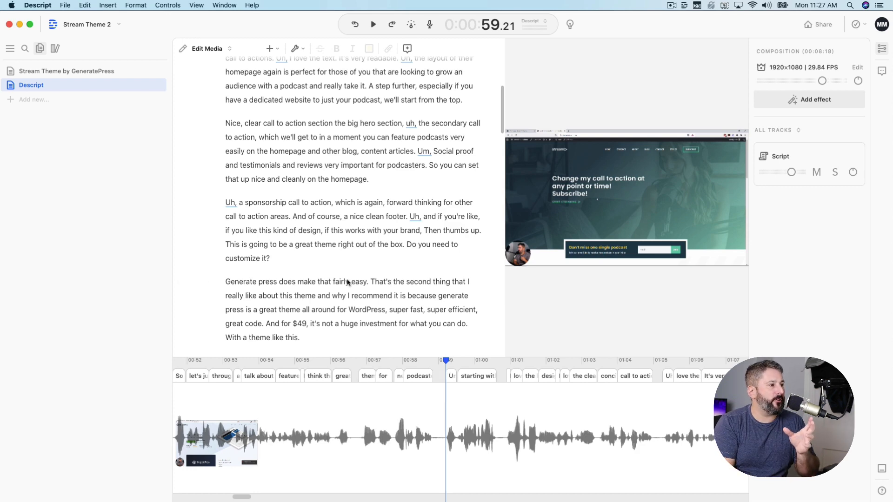
scroll(337, 298, "down", 15)
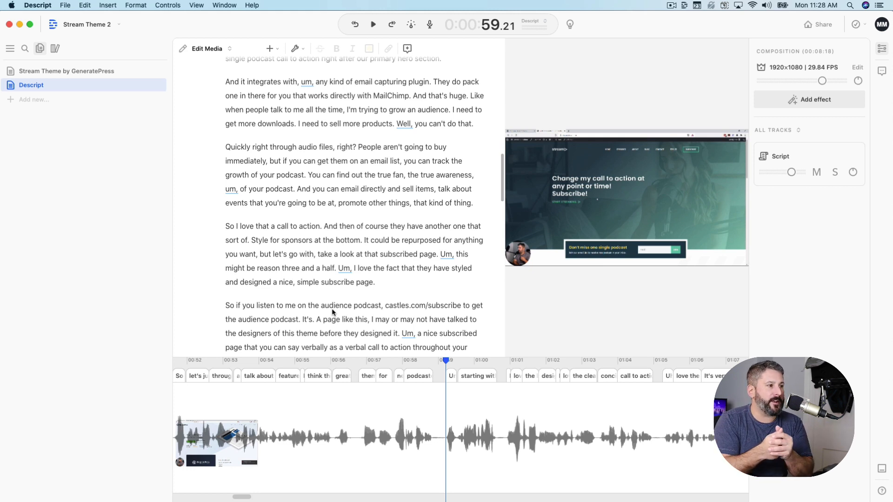
left_click(335, 228)
scroll(334, 229, "down", 7)
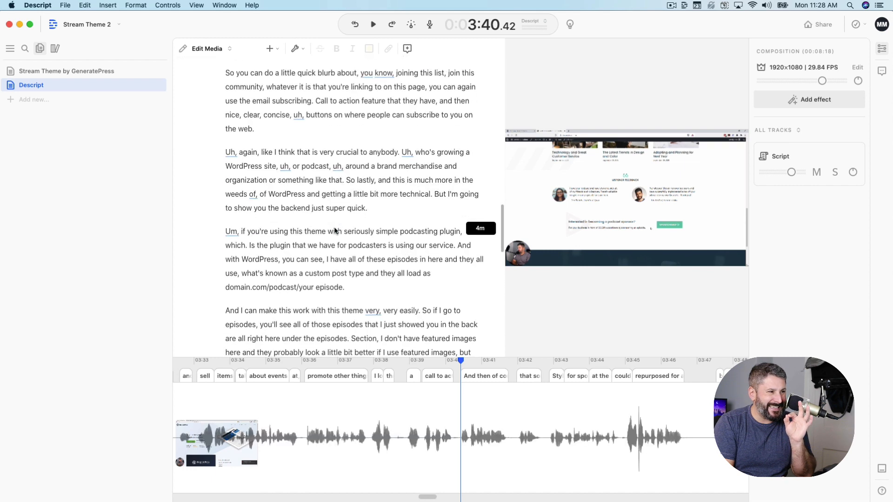
scroll(335, 232, "down", 6)
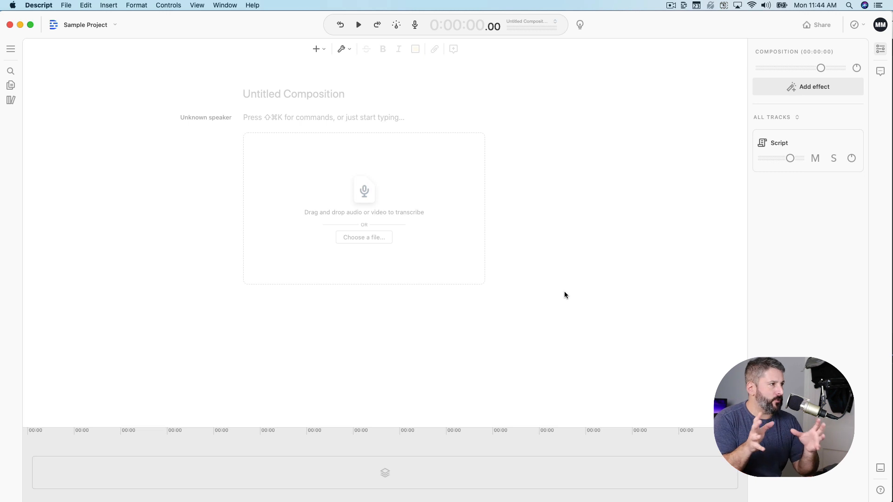
- Set up an audio recording in the empty composition and review its microphone input and automatic transcription settings
left_click(317, 49)
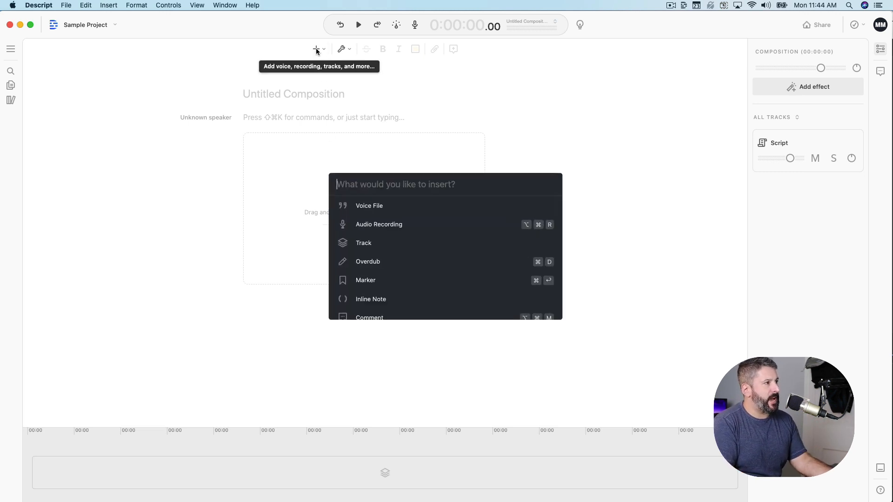
left_click(373, 225)
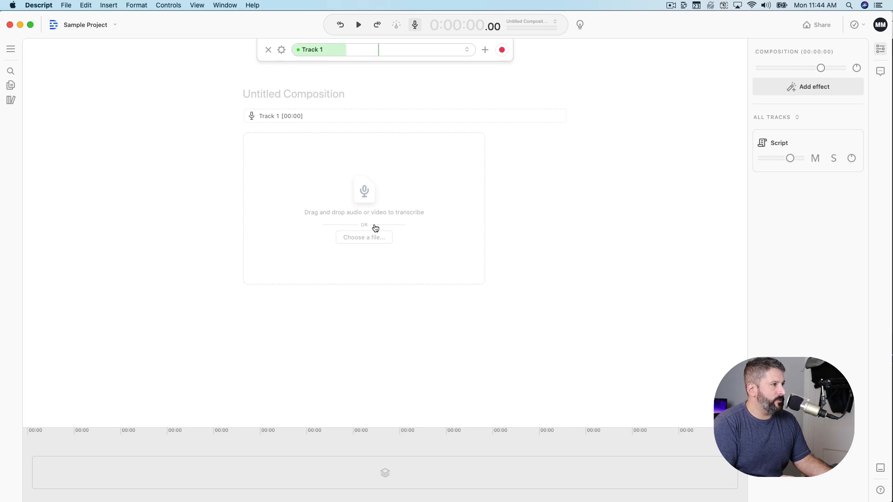
left_click(282, 50)
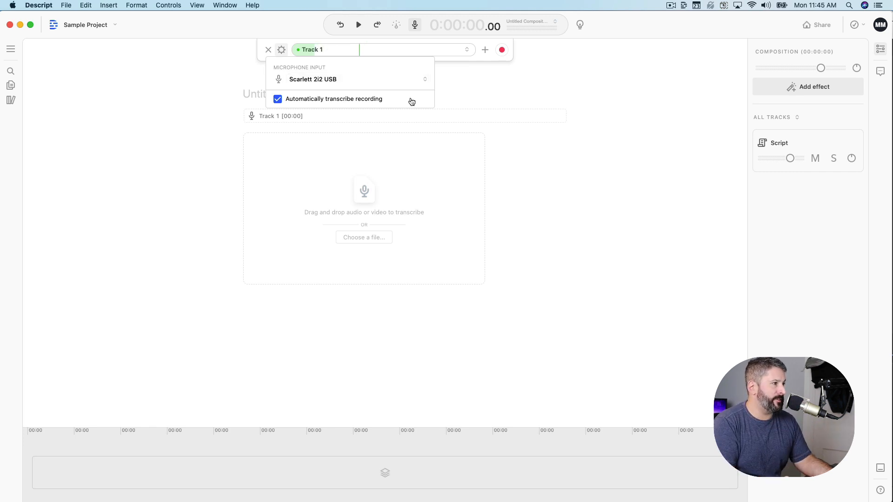
left_click(502, 85)
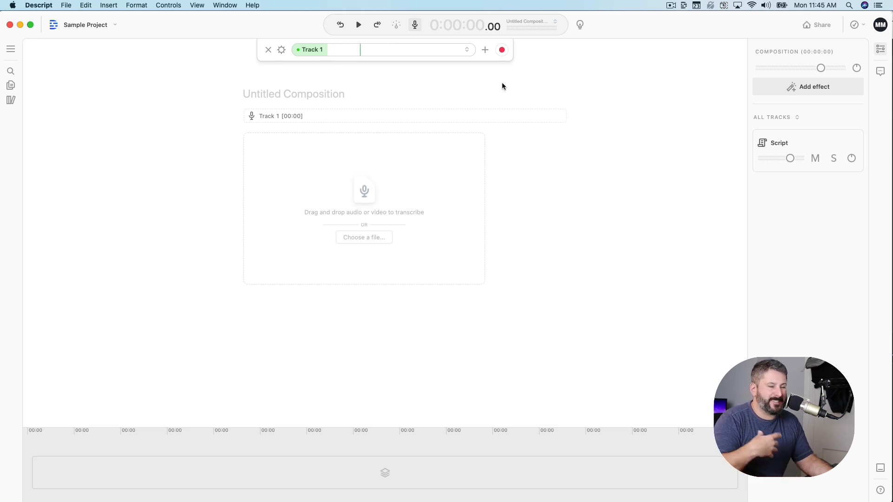
- Check the input choices for an additional track and record about 31 seconds of spoken podcast intro on Track 1
left_click(485, 51)
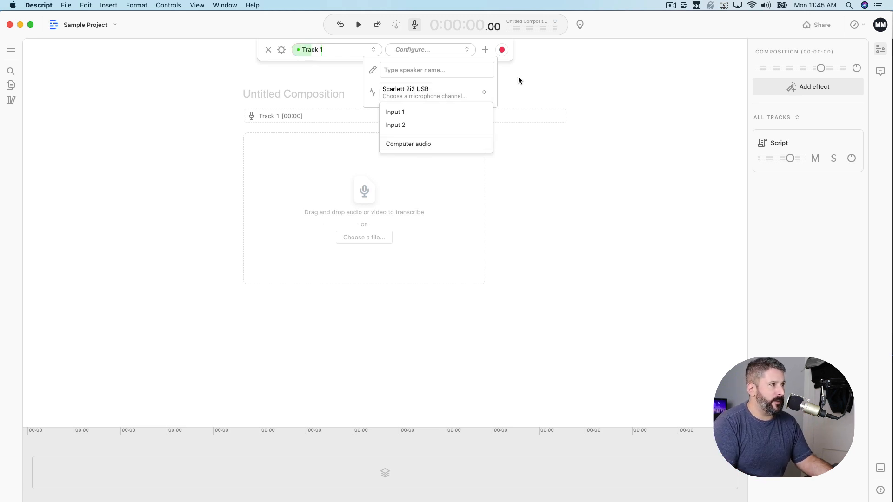
left_click(552, 79)
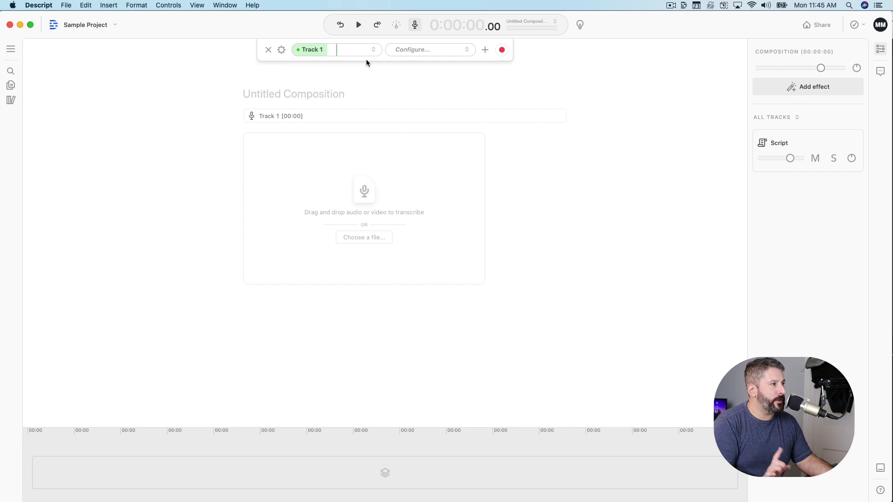
left_click(501, 50)
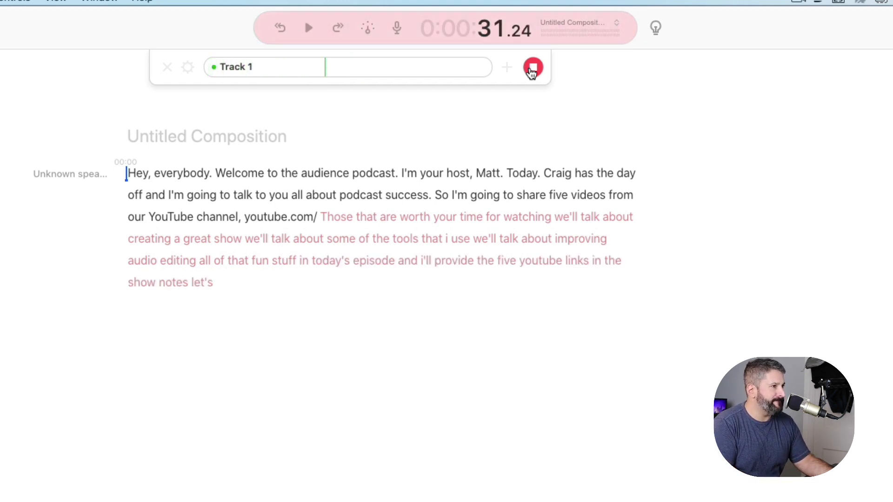
left_click(533, 68)
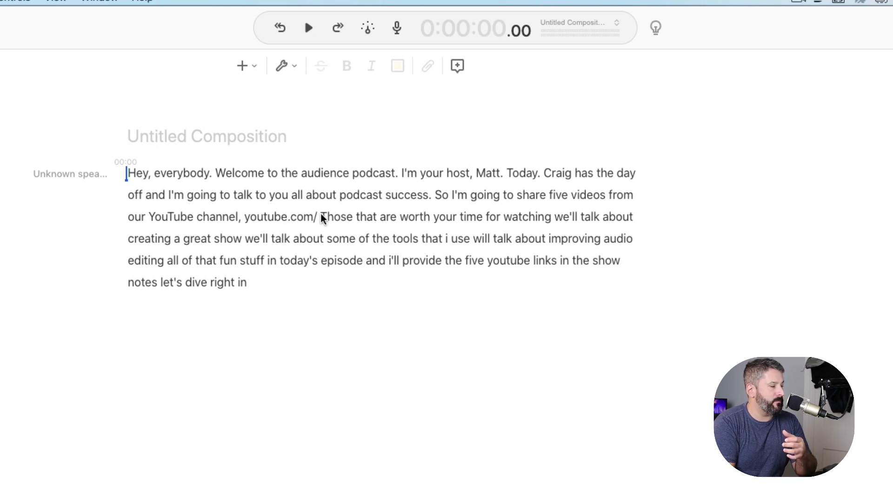
- Title the composition "Sample track"
left_click(217, 138)
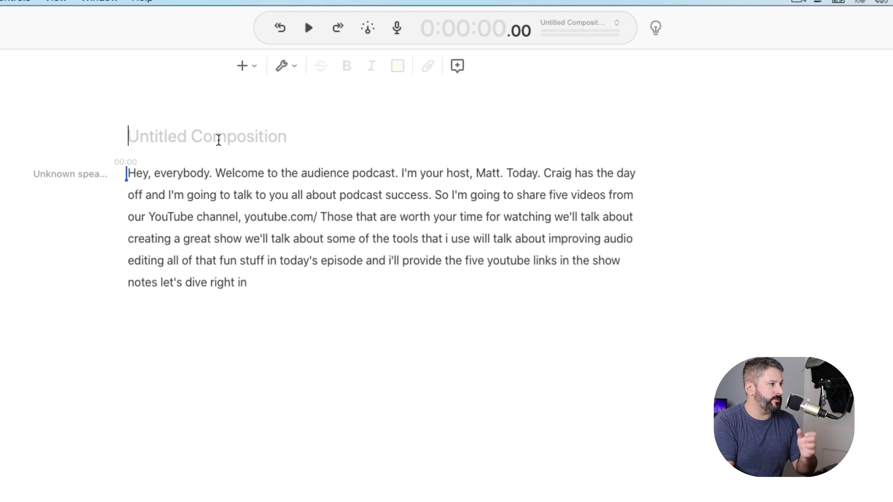
type("Smp")
key("BackSpace")
key("BackSpace")
type("ample track")
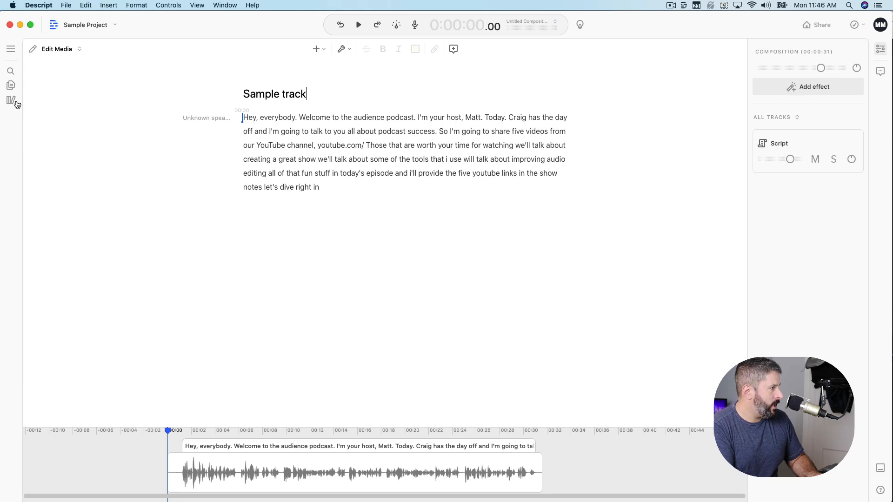
- Rename the recorded audio file in the media library with the host's first name in the possessive followed by "Intro"
left_click(15, 103)
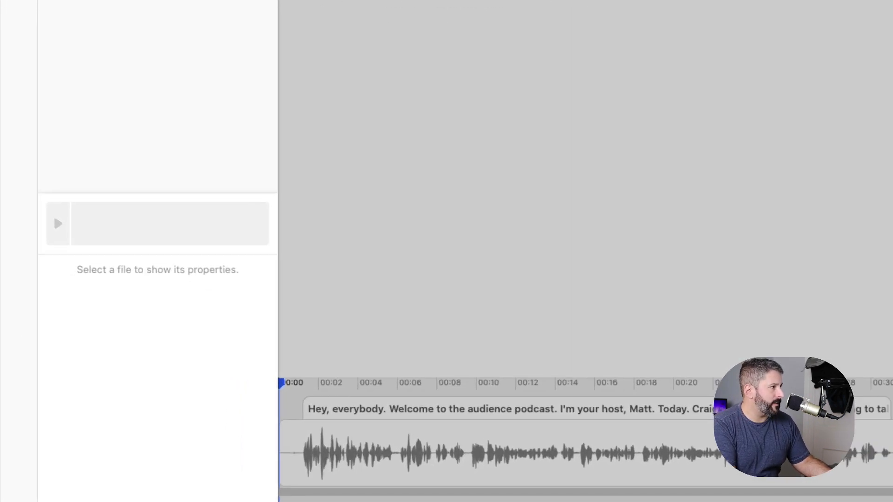
left_click(102, 1)
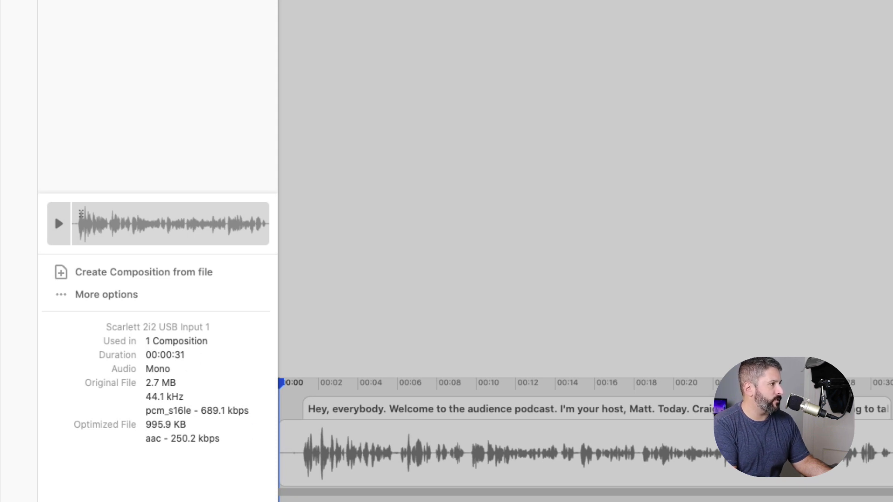
left_click(163, 48)
left_click(96, 102)
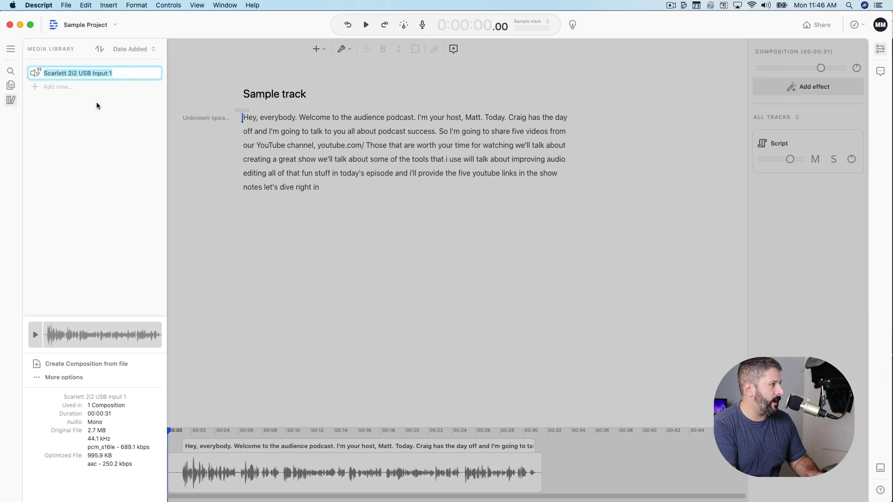
type("Matt's Intro")
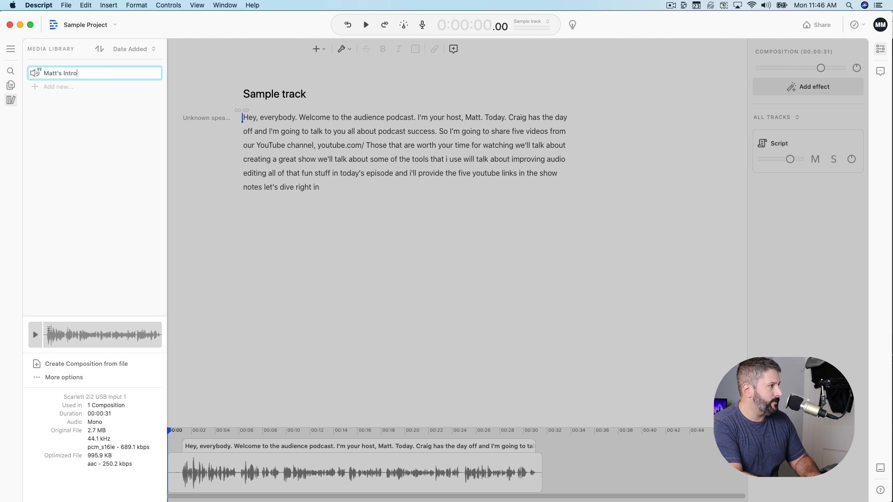
left_click(69, 157)
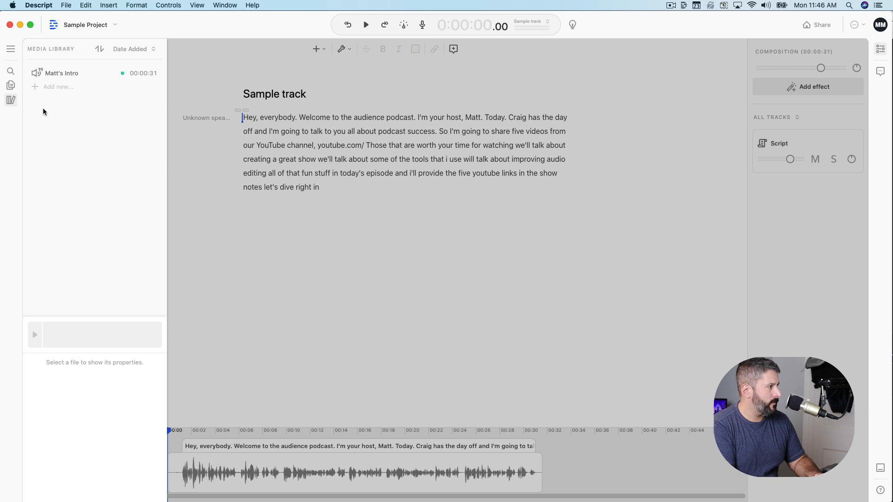
left_click(10, 98)
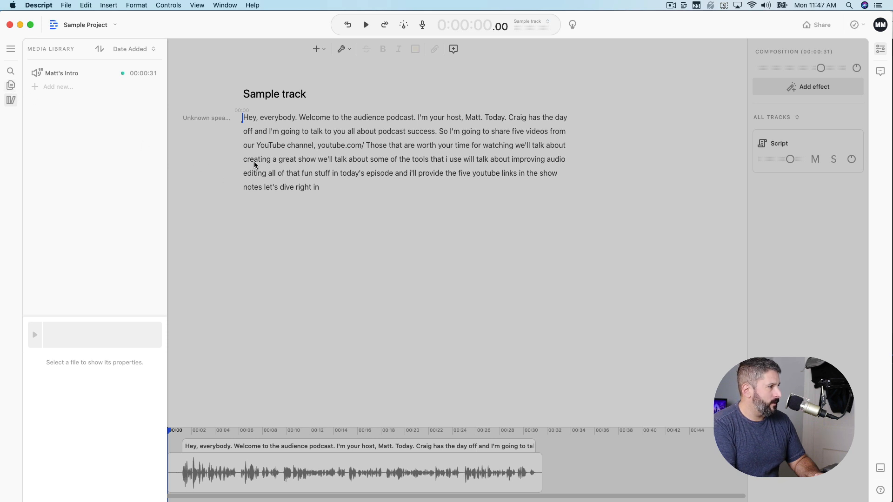
- Correct the transcript text by adding "castos" directly after "youtube.com/" without altering the audio
left_click(334, 159)
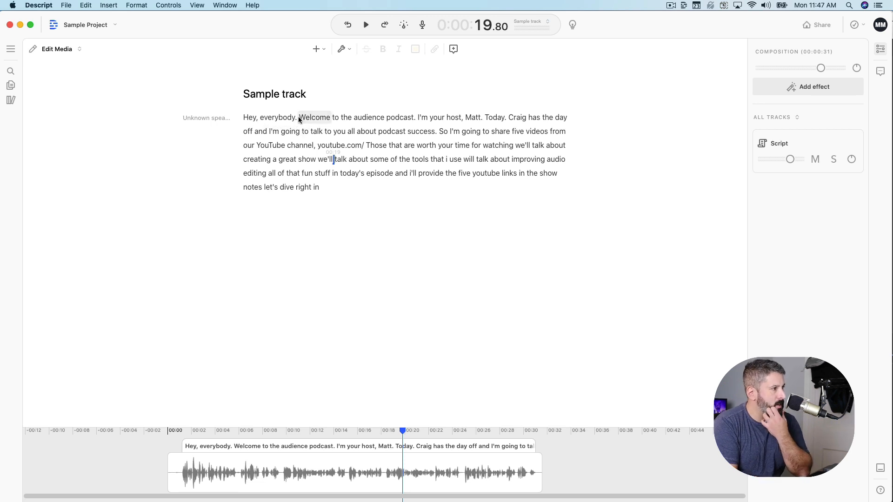
left_click(301, 120)
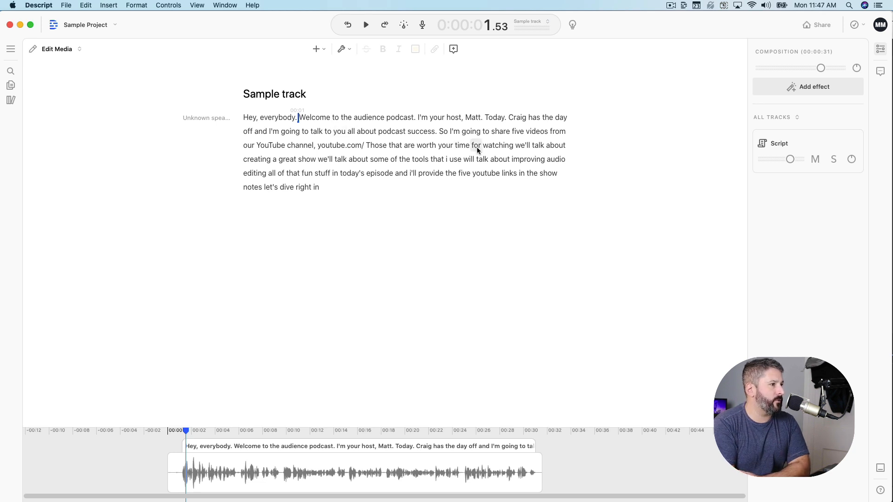
left_click(411, 159)
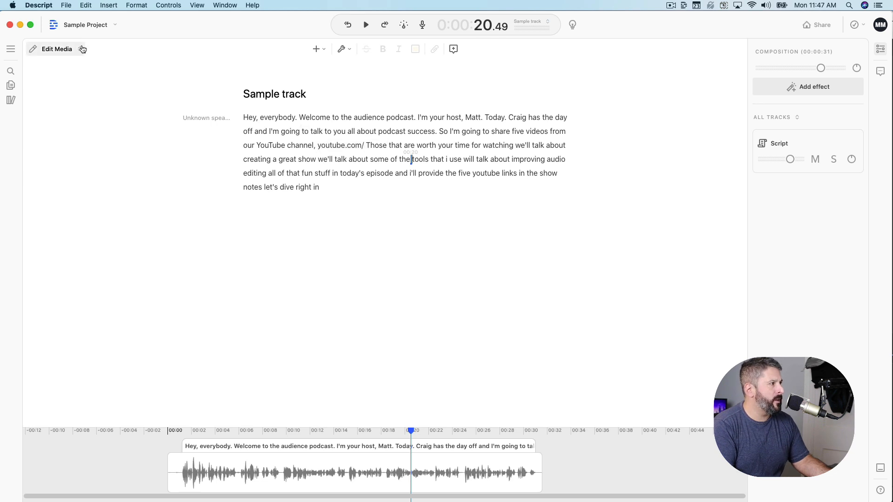
left_click(57, 47)
left_click(70, 94)
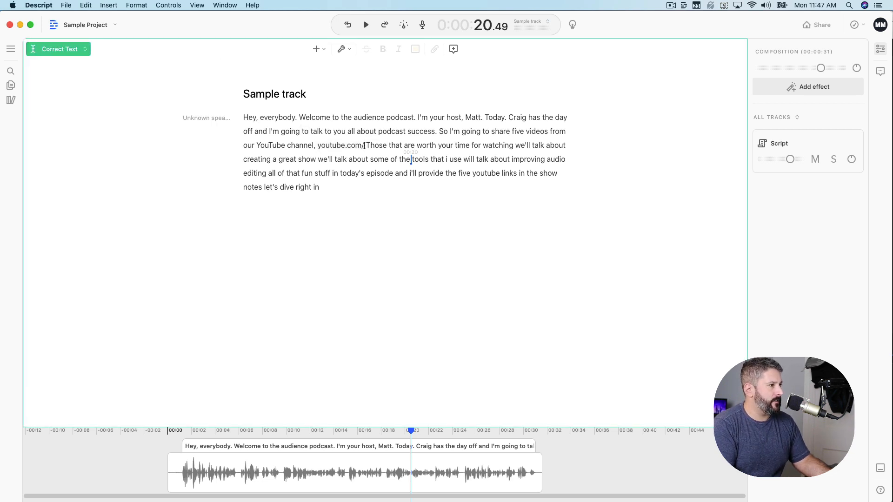
left_click(364, 145)
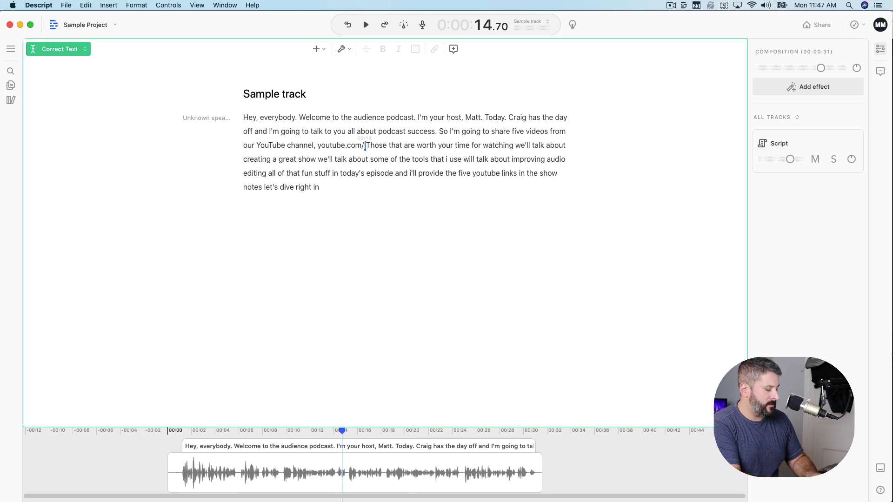
type("castos")
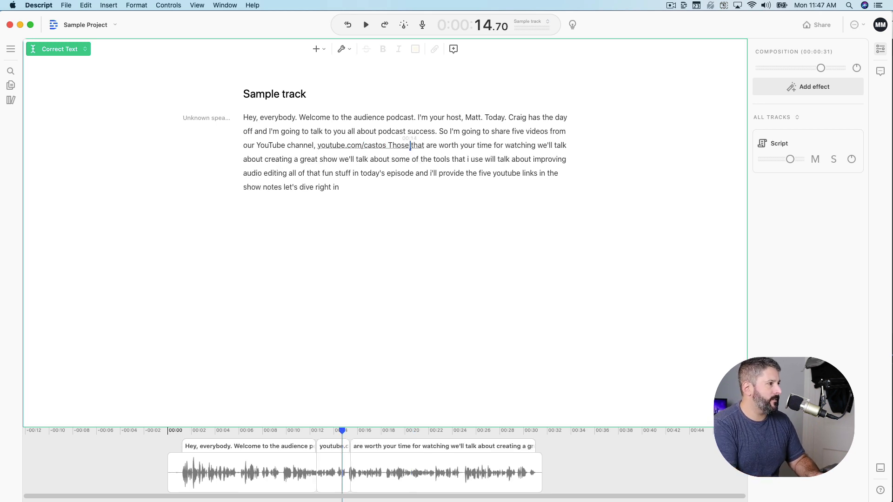
- Return to Edit Media mode and select the word "Those" after "youtube.com/castos" to examine its audio in the timeline
left_click(66, 55)
left_click(70, 67)
left_click(355, 159)
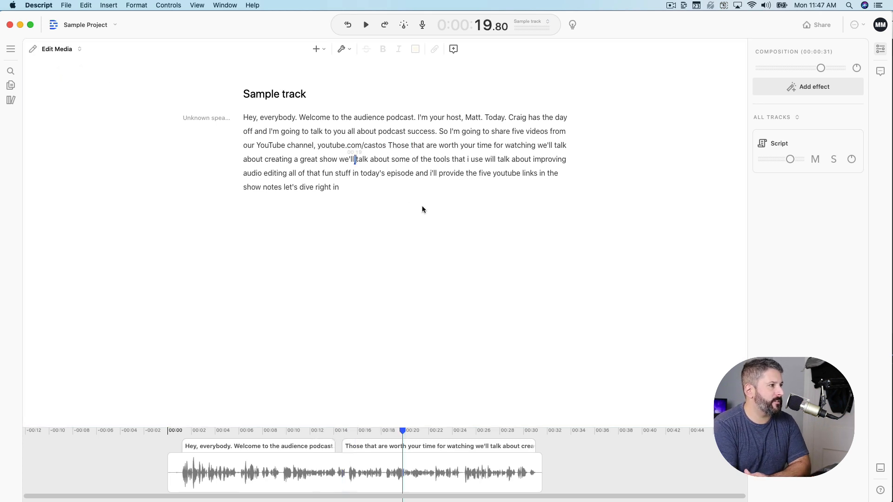
left_click(415, 172)
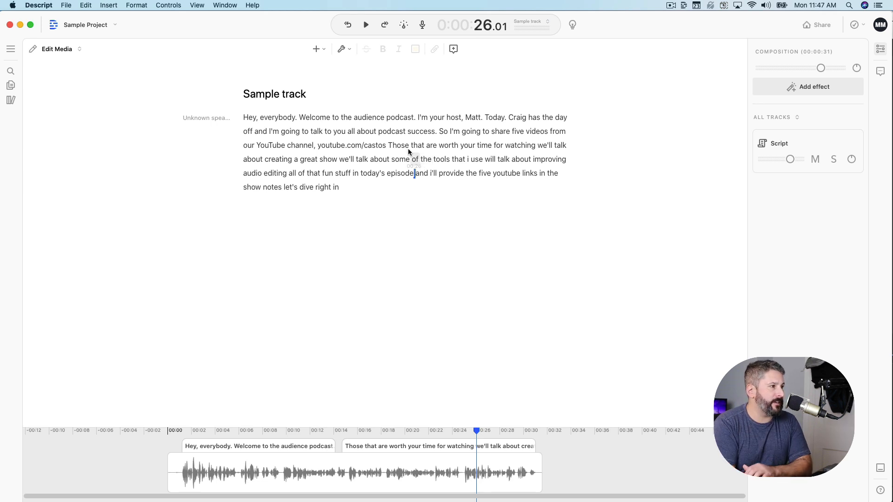
double_click(399, 146)
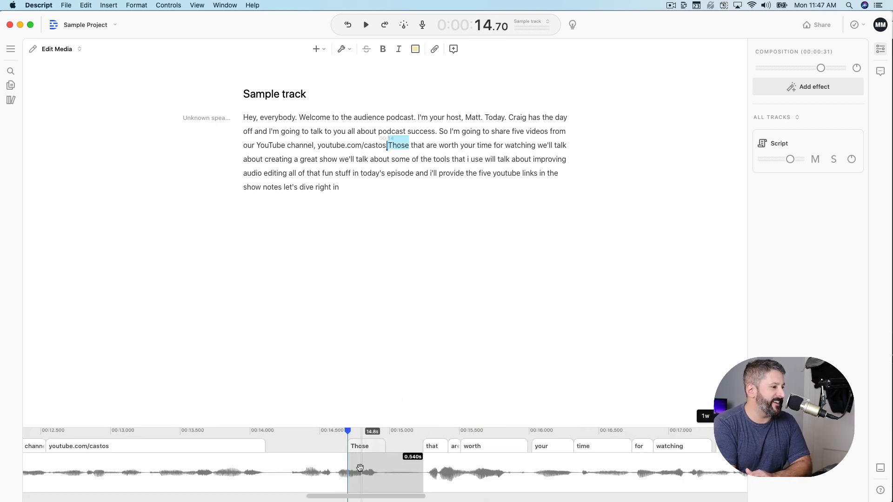
- Replace "castos Those" with "castos" in the transcript in Correct Text mode, and return to Edit Media mode
left_click(55, 52)
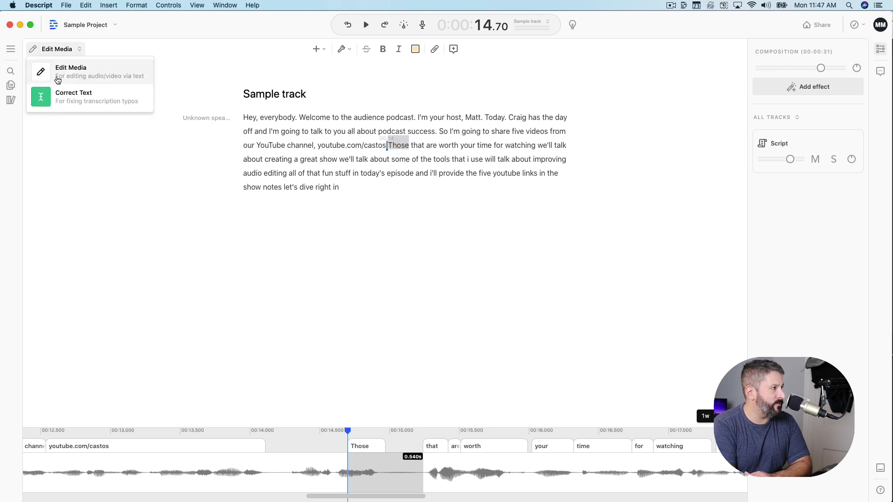
left_click(59, 94)
left_click(411, 146)
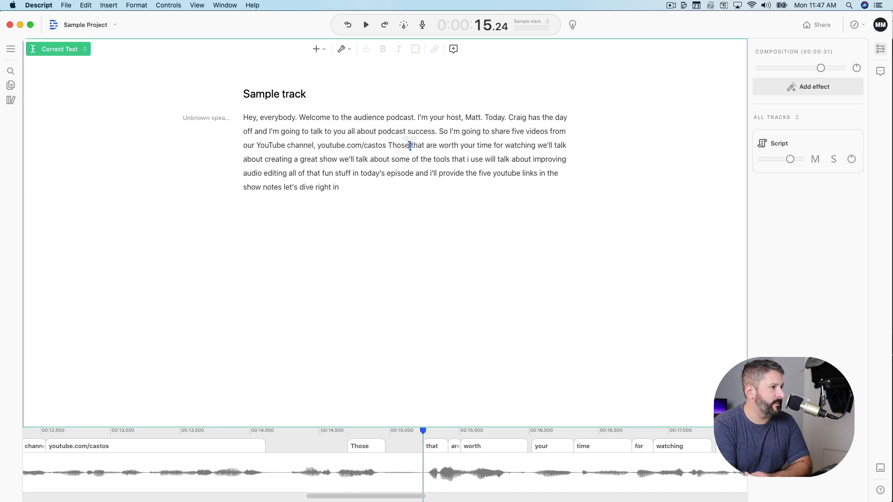
left_click_drag(411, 145, 365, 145)
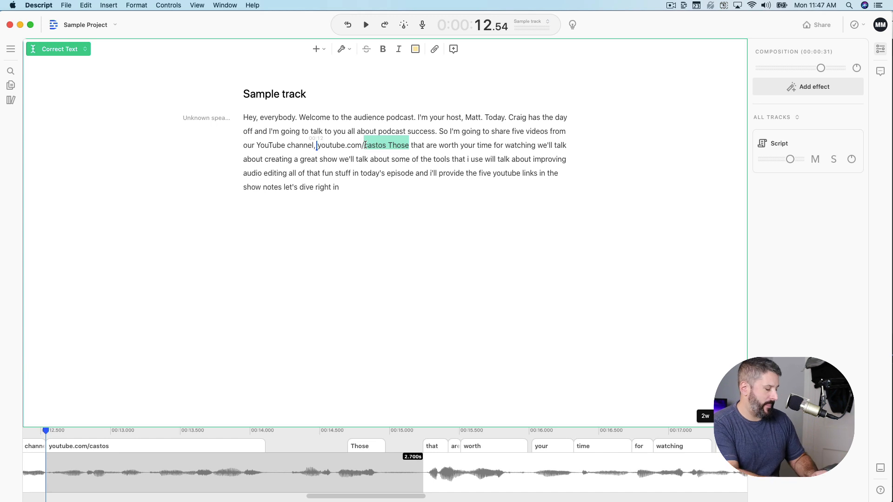
type("castos")
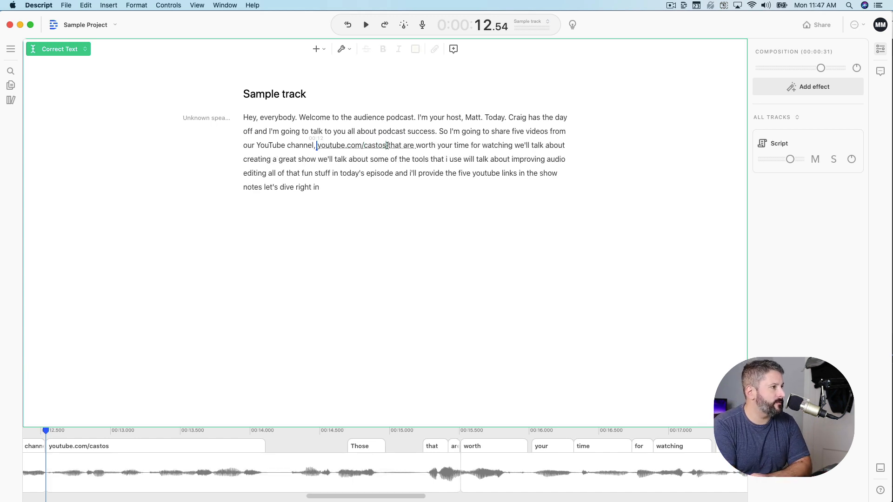
left_click(385, 160)
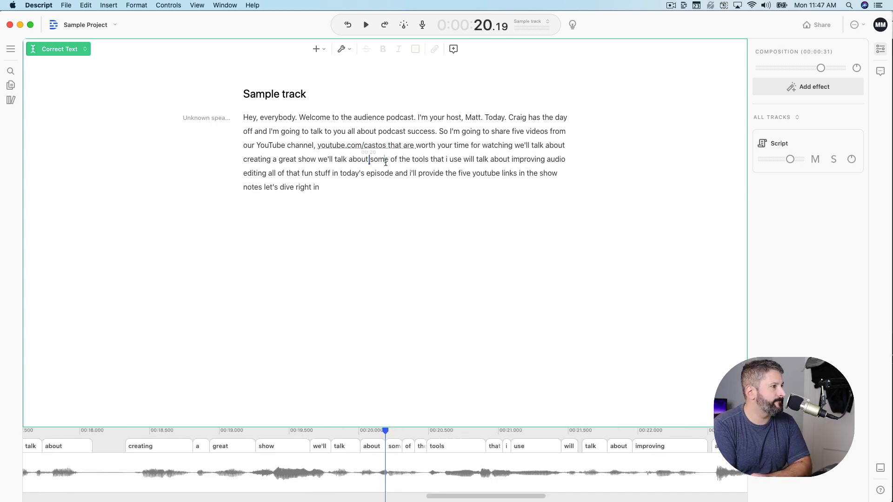
left_click(62, 50)
left_click(69, 69)
- Play back the corrected passage from "So I'm going to share" and return the playhead to the start of the transcript
left_click(269, 145)
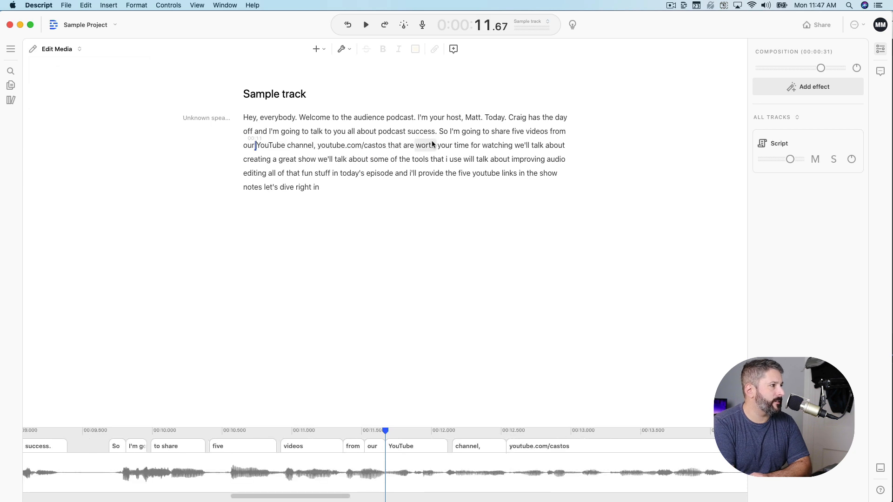
left_click(439, 132)
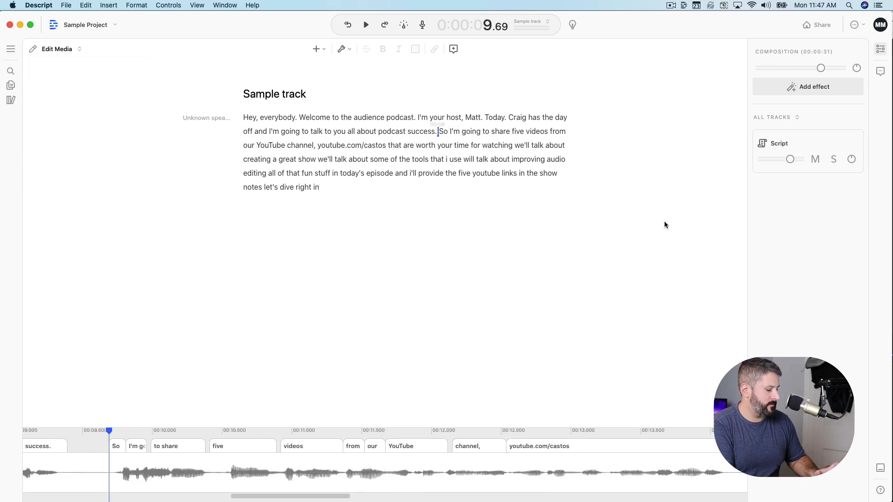
key("space")
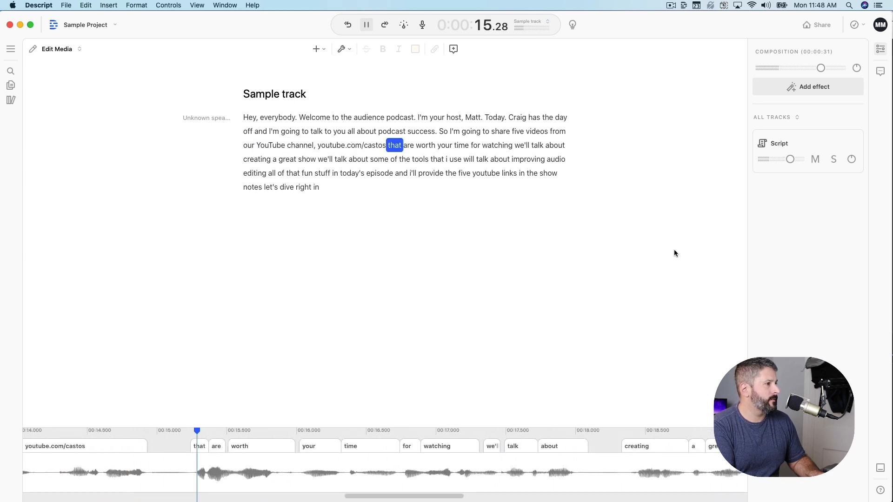
key("space")
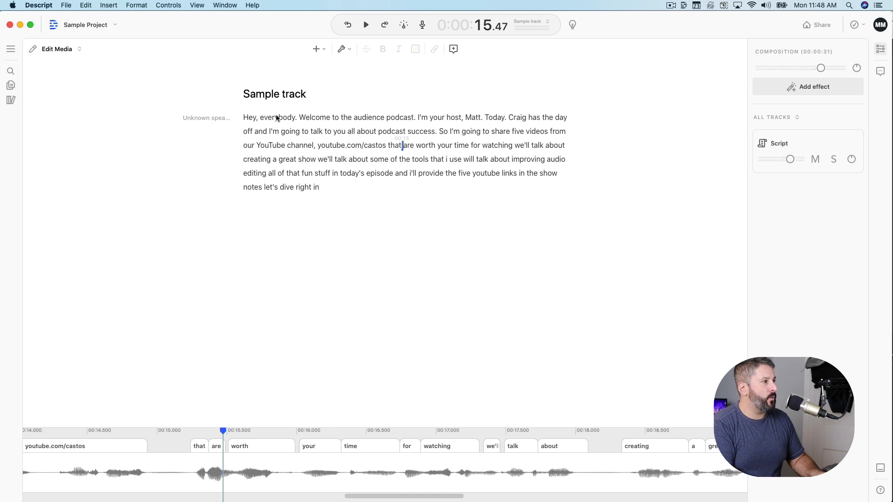
left_click(245, 119)
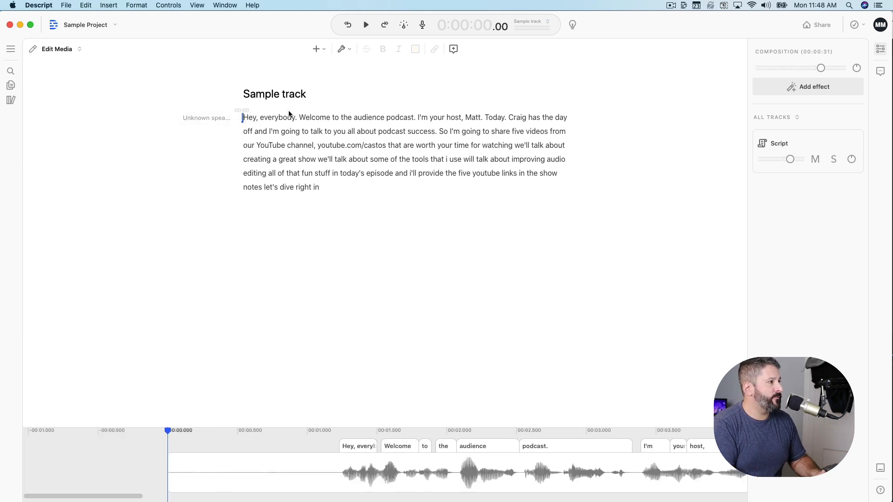
- Review the audiogram templates and publishing settings for the Sample track composition without publishing it
left_click(812, 26)
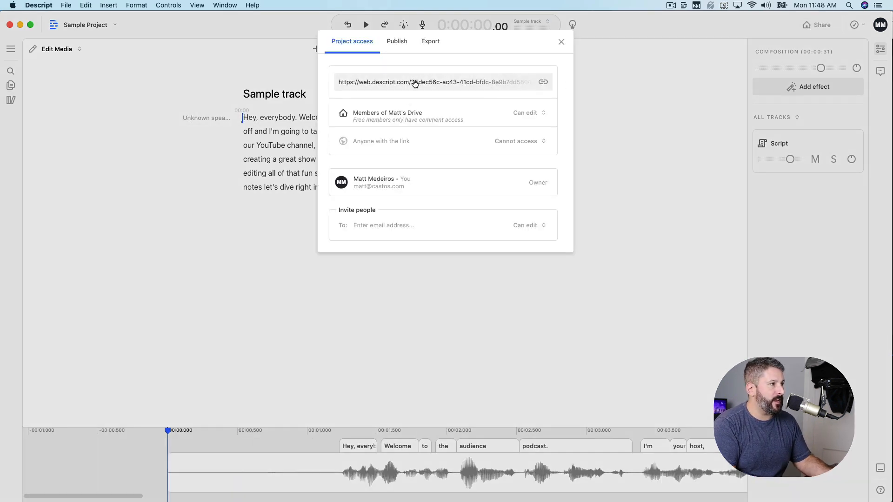
left_click(398, 48)
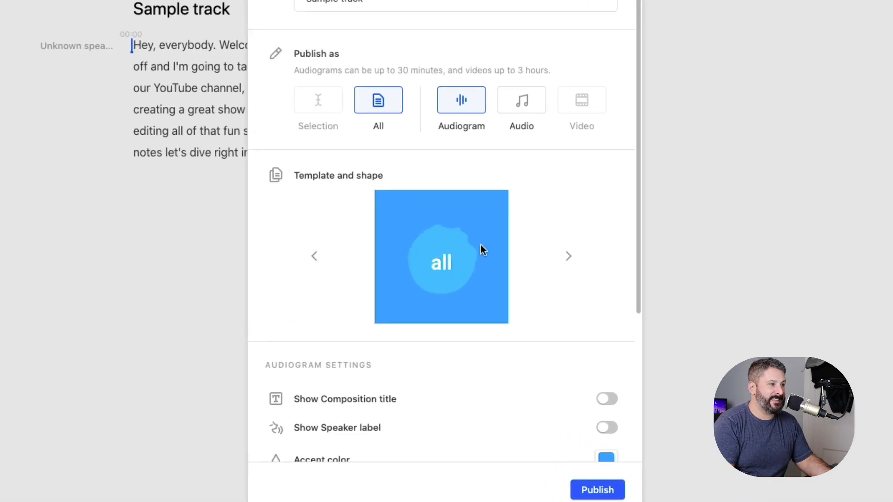
left_click(291, 261)
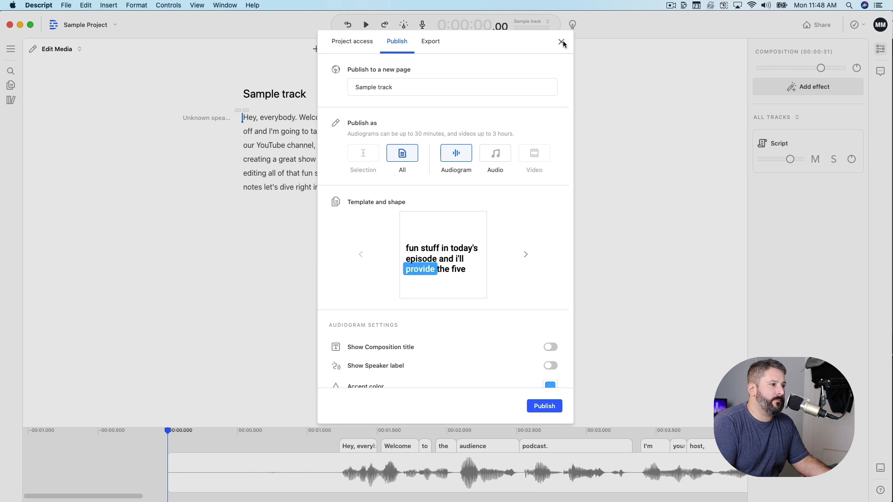
left_click(561, 42)
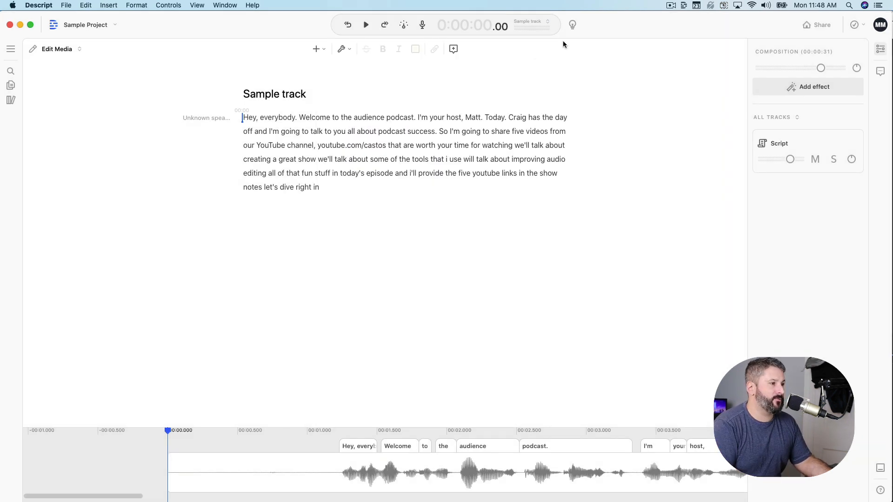
- Label the unknown speaker with the host's name and review the project's speaker list
left_click(208, 116)
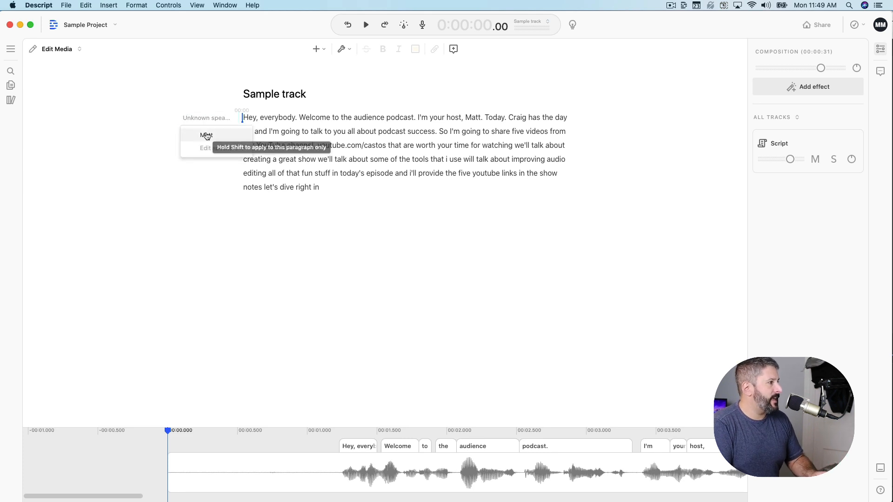
left_click(206, 135)
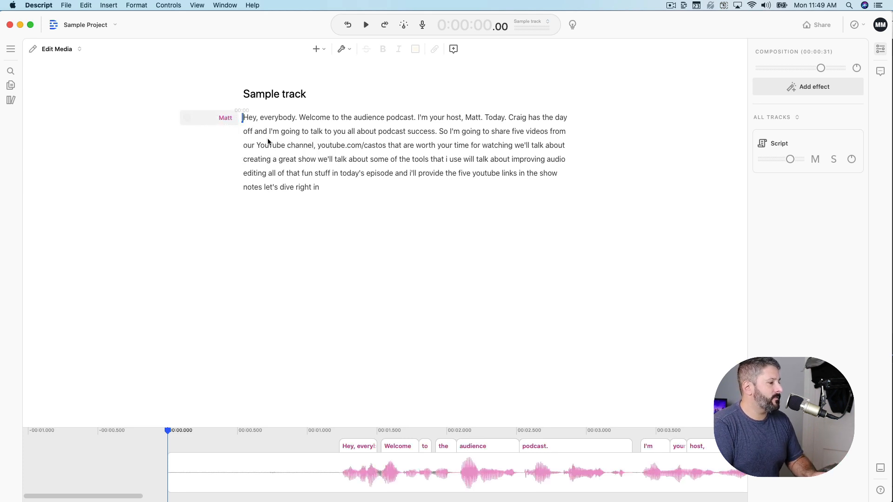
left_click(226, 119)
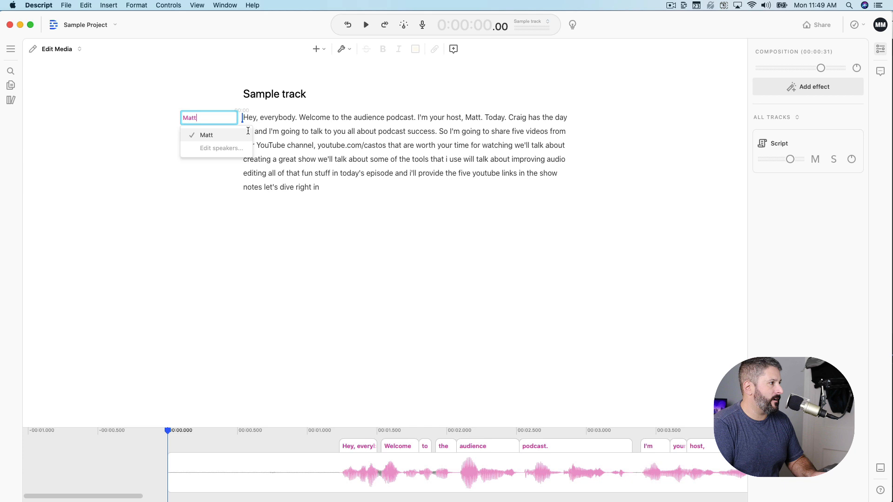
left_click(229, 149)
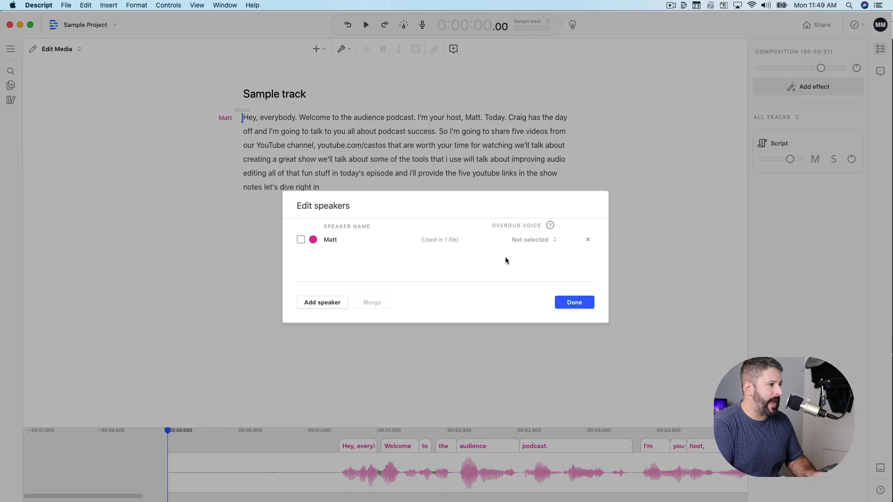
left_click(574, 302)
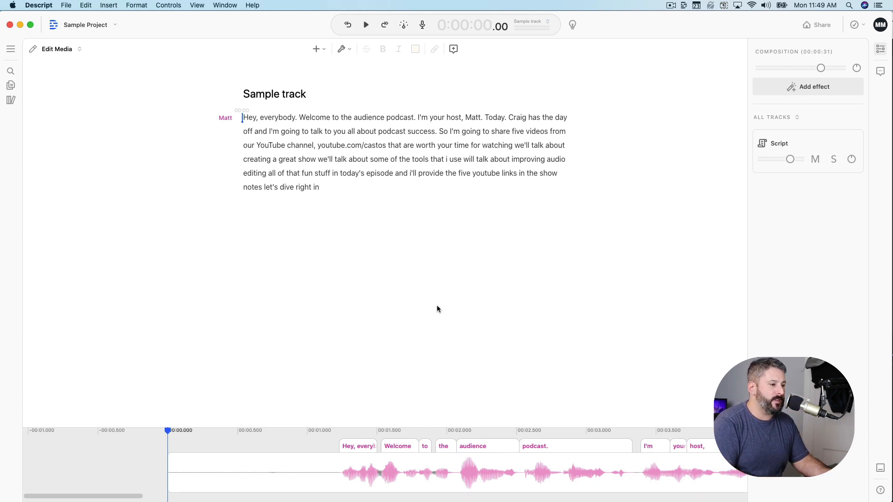
- Add a Compressor effect to the Script track and apply the Classic Voiceover preset
scroll(571, 482, "down", 4)
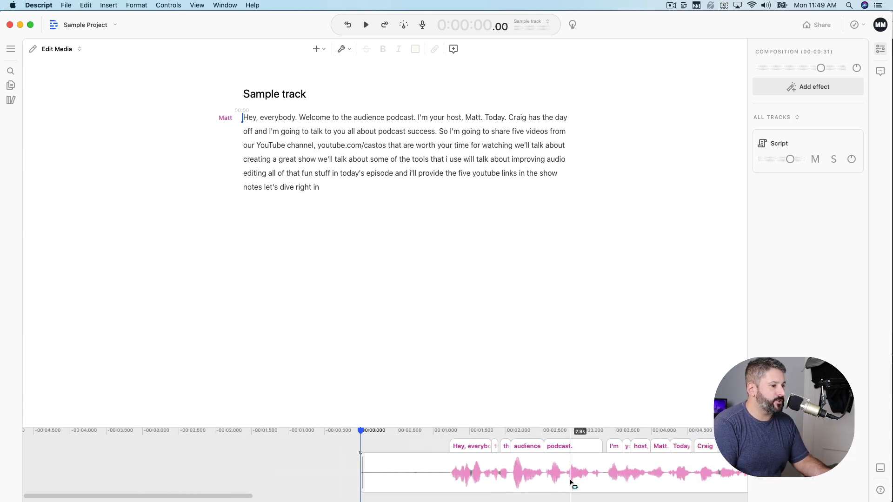
scroll(571, 481, "down", 5)
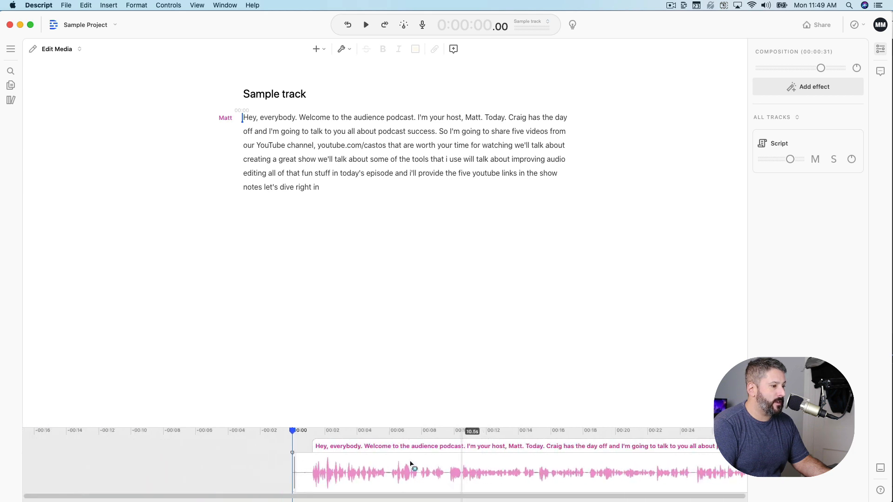
scroll(691, 474, "right", 5)
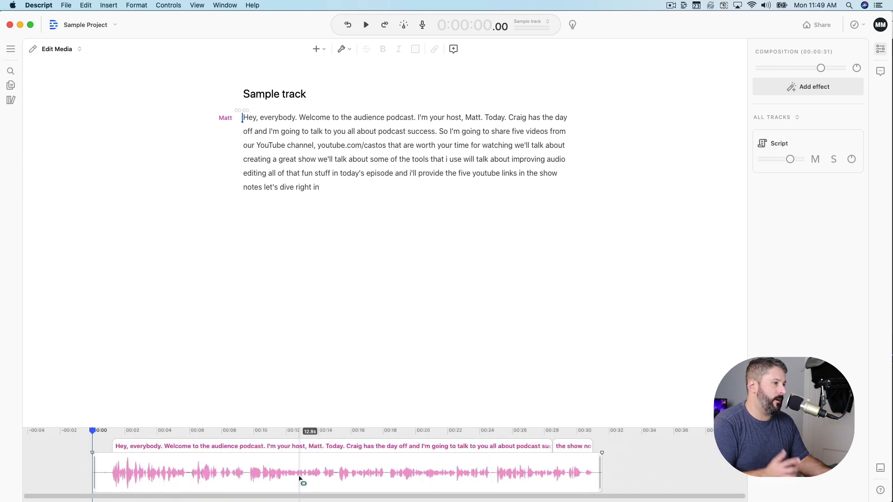
left_click(412, 172)
left_click(392, 474)
left_click(341, 472)
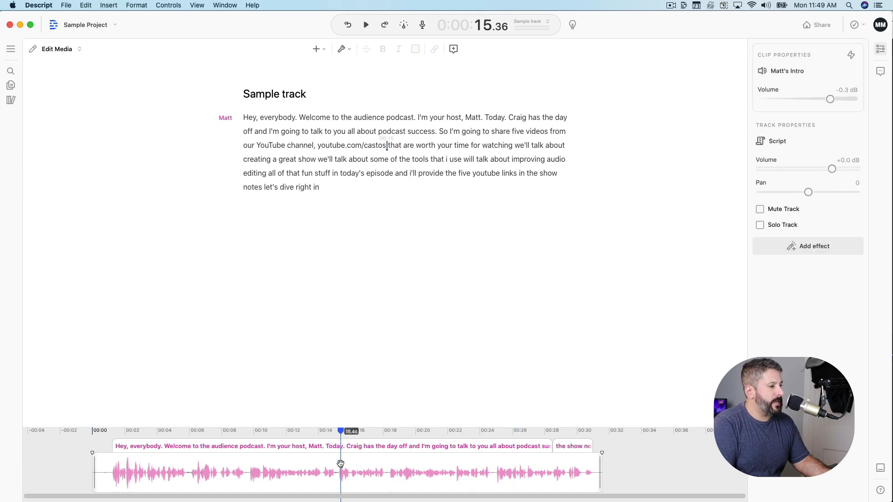
left_click(799, 246)
left_click(718, 249)
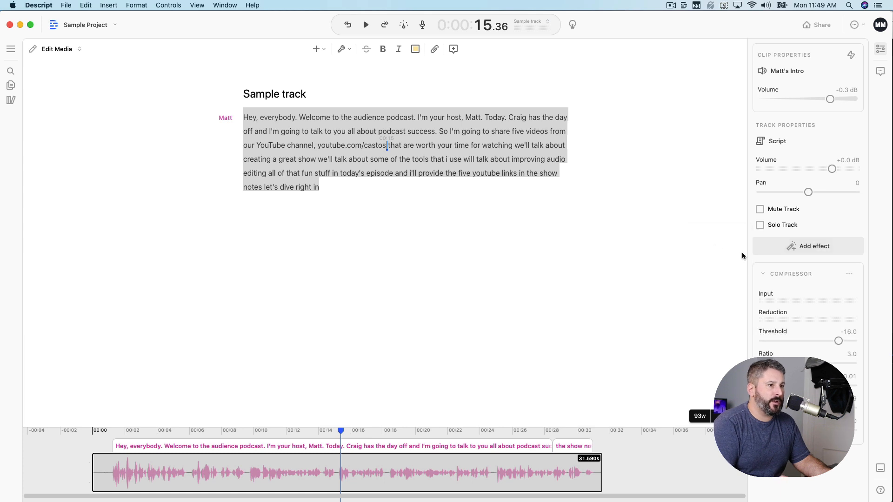
left_click(849, 274)
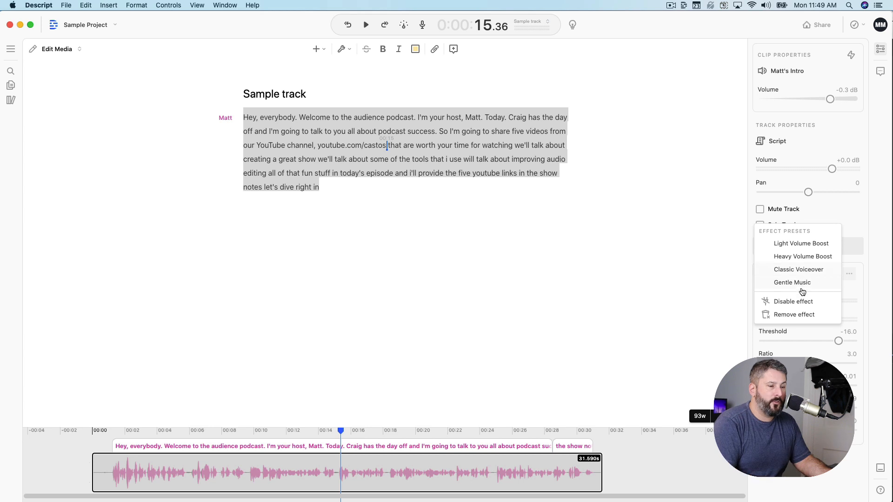
left_click(802, 270)
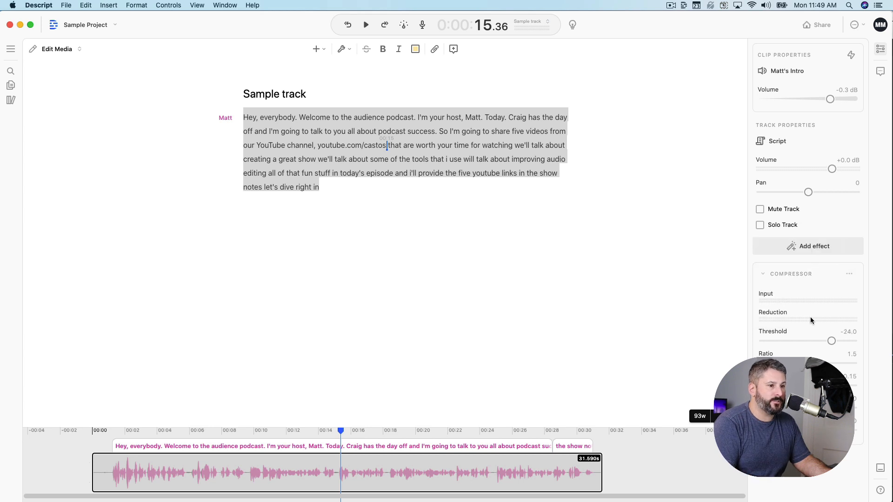
- Add an Equalizer effect to the Script track and apply the Boxy Booth Reduction preset
left_click(803, 248)
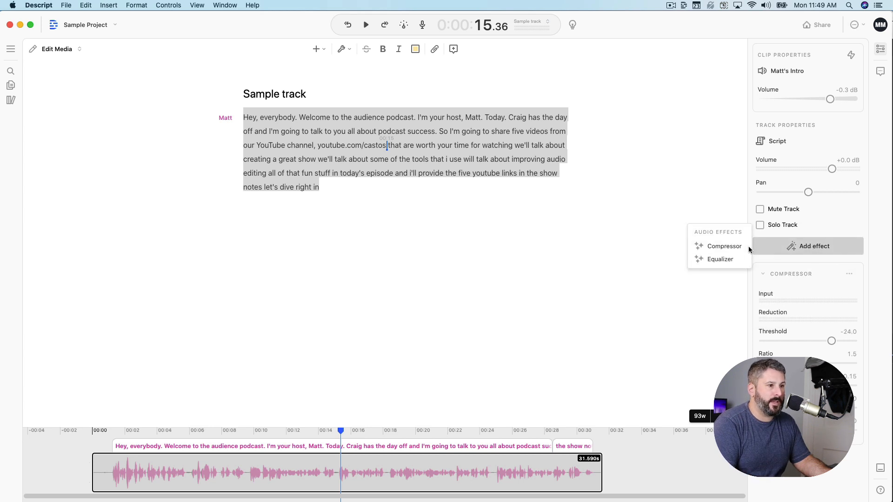
left_click(724, 262)
left_click(849, 253)
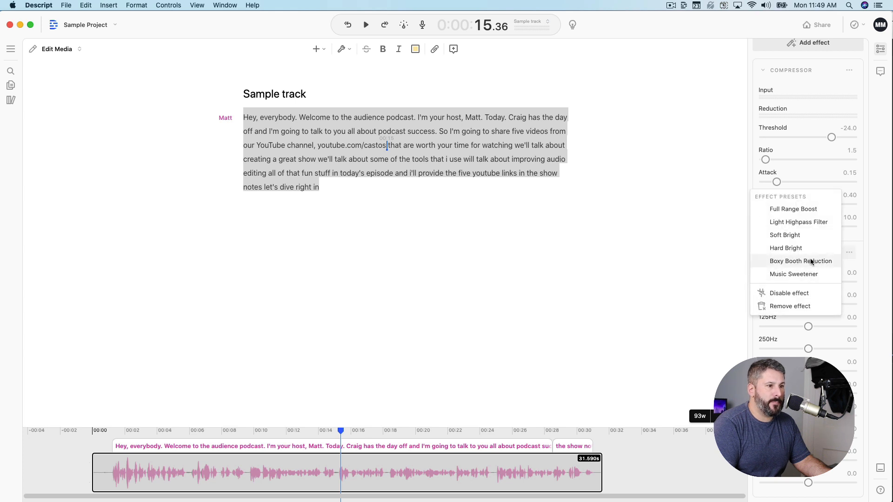
left_click(811, 261)
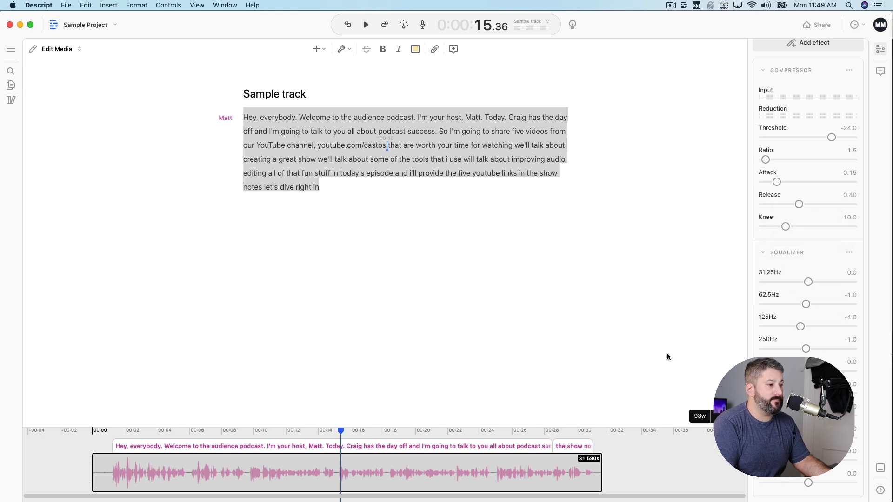
- Play back part of the opening passage to hear the effects, and collapse the Compressor and Equalizer settings
left_click(354, 472)
left_click(148, 473)
key("space")
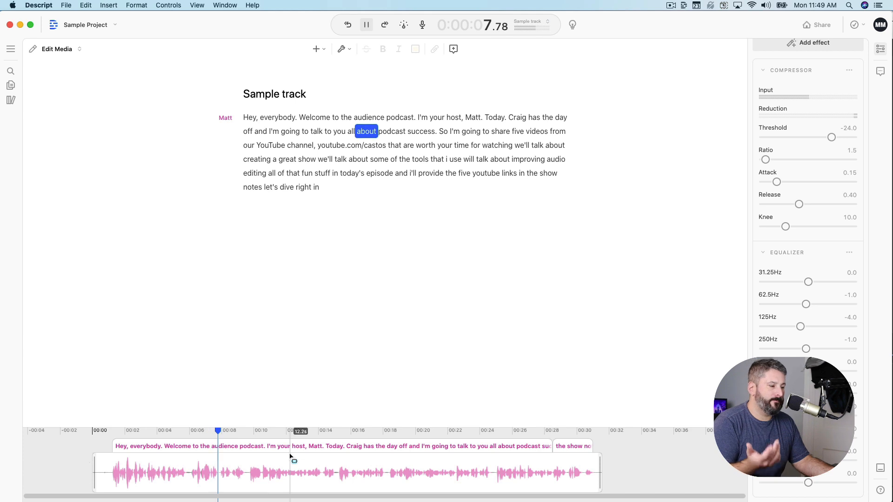
key("space")
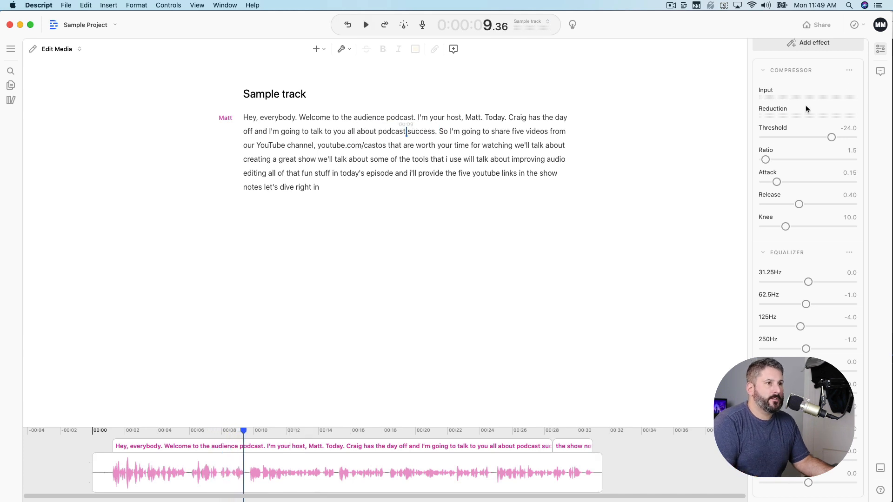
left_click(781, 73)
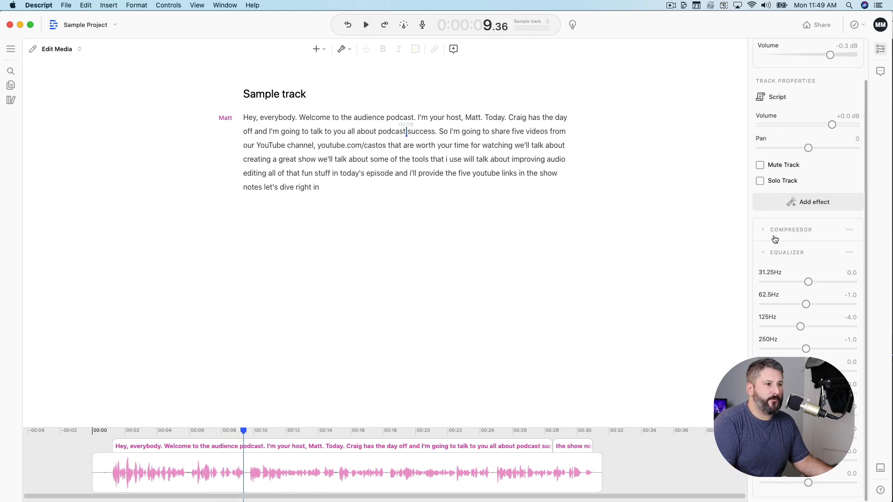
left_click(774, 253)
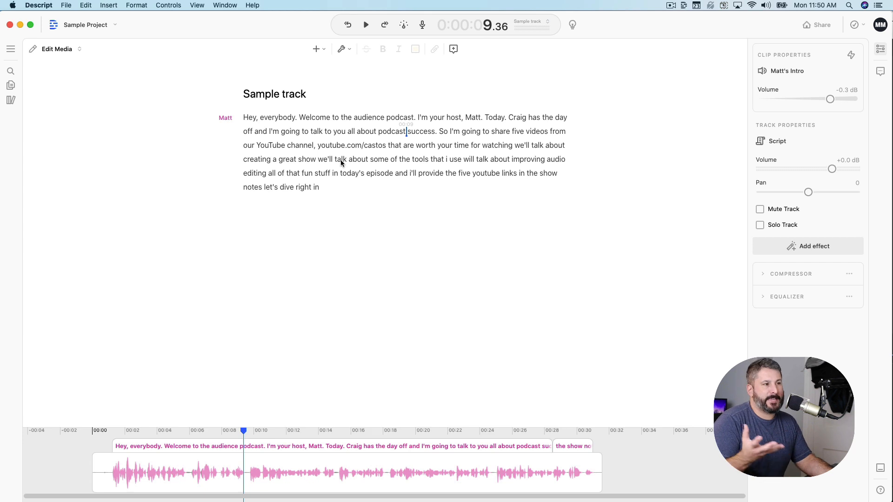
- Insert the file afternoon_ride_music_for_makers as a new music track at the very start of the transcript
left_click(243, 118)
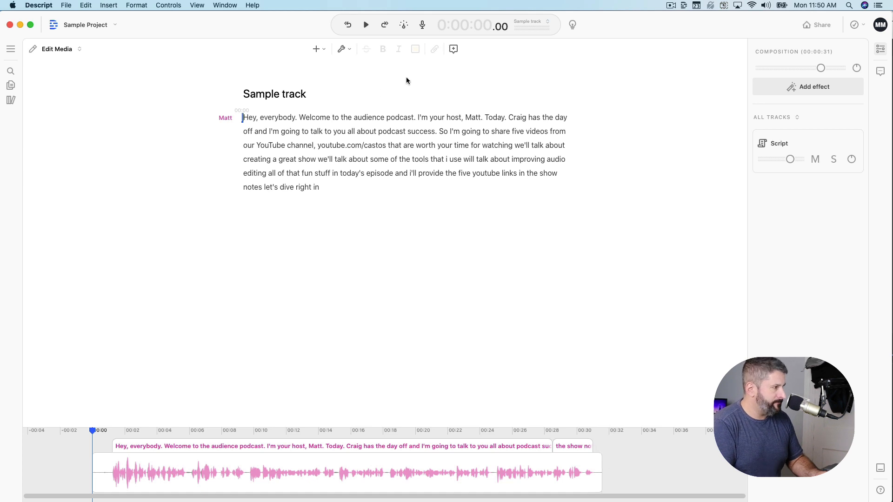
left_click(316, 50)
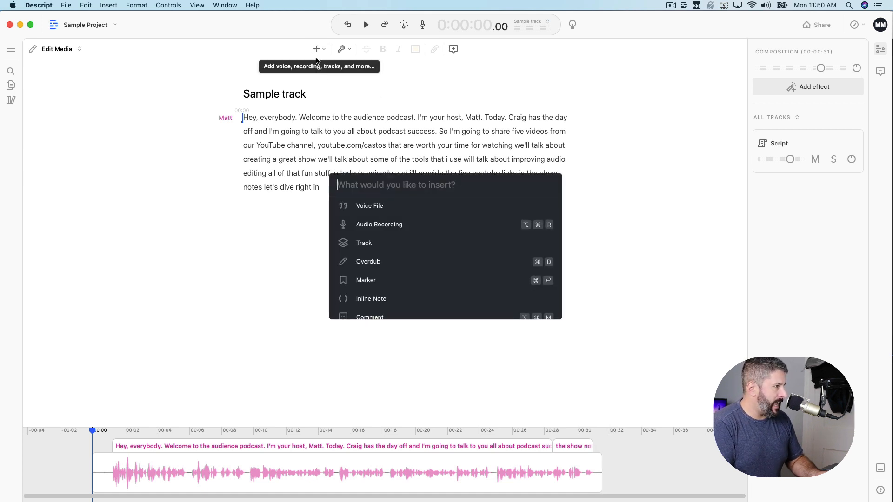
left_click(387, 242)
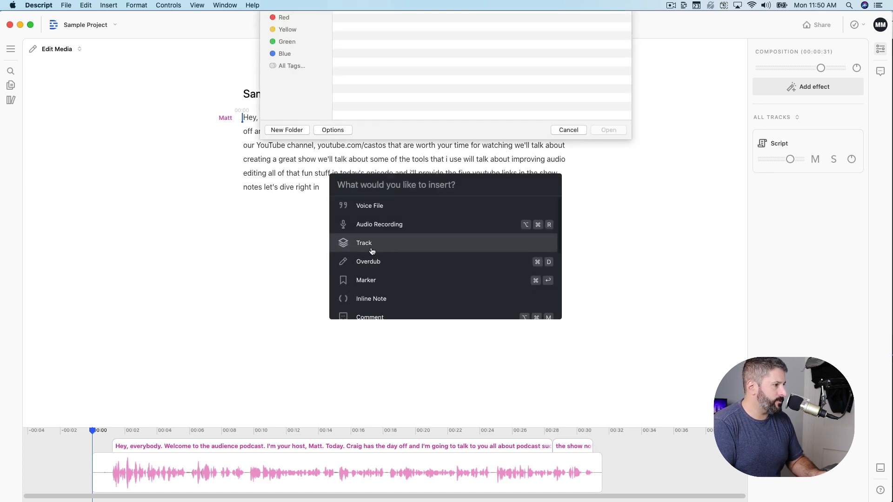
left_click(289, 173)
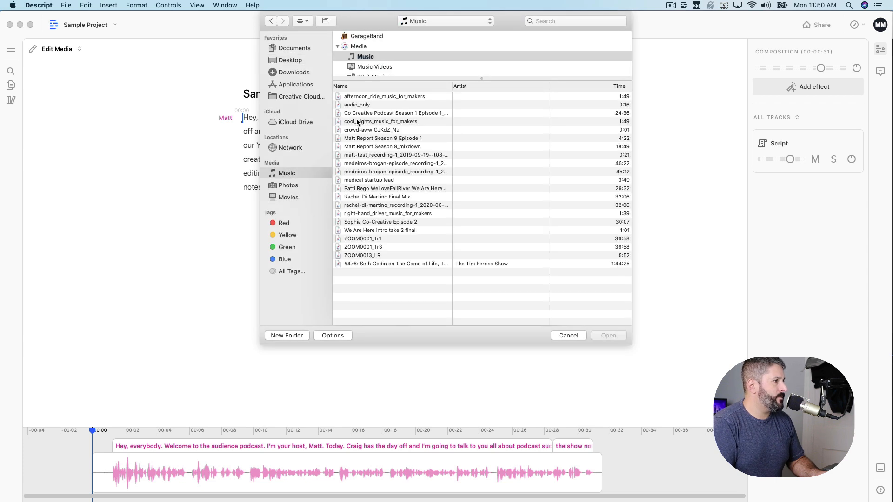
left_click(374, 96)
left_click(621, 336)
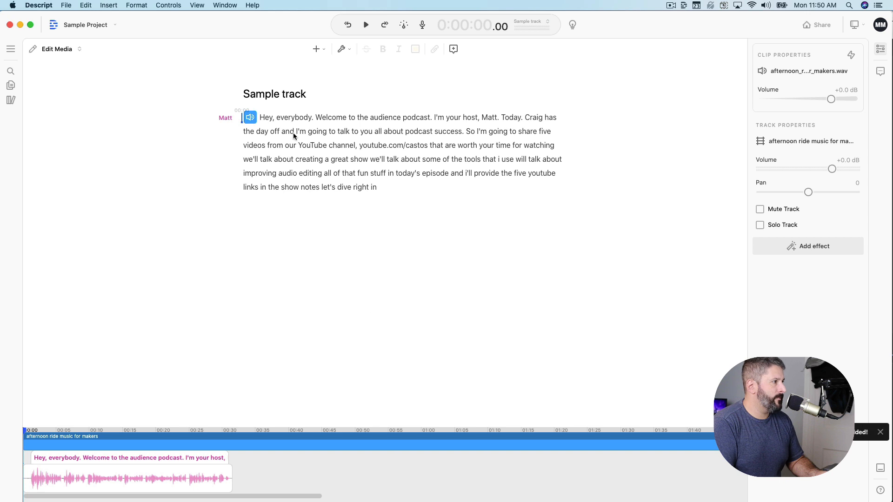
- Enlarge the timeline tracks, trim the music clip's end to about 16 seconds, and add a fade-out of about 2 seconds and a fade-in
left_click(259, 119)
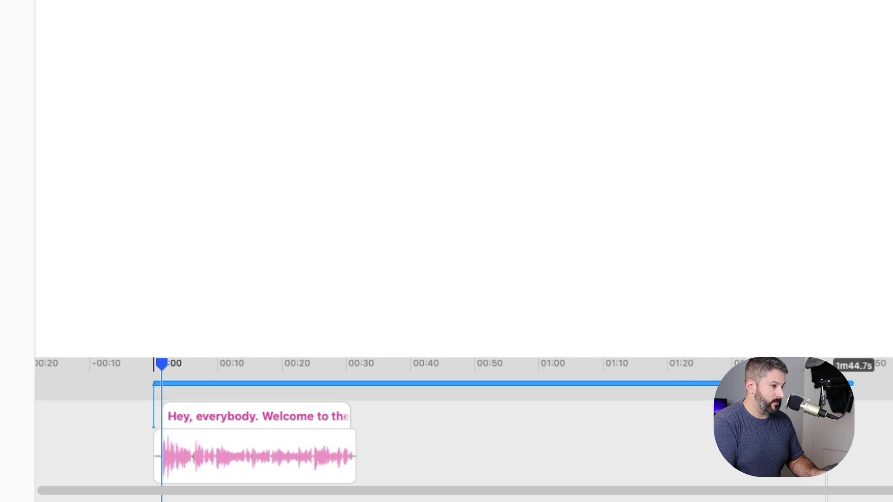
left_click_drag(819, 357, 771, 191)
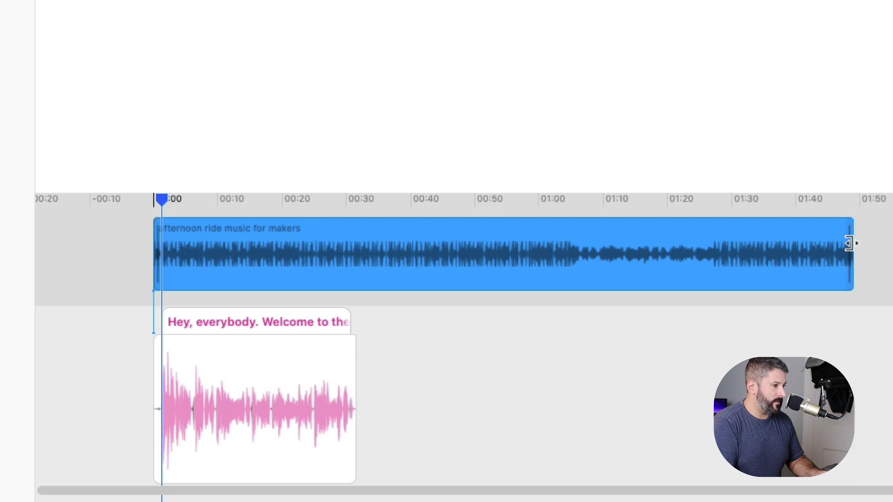
left_click_drag(849, 243, 255, 280)
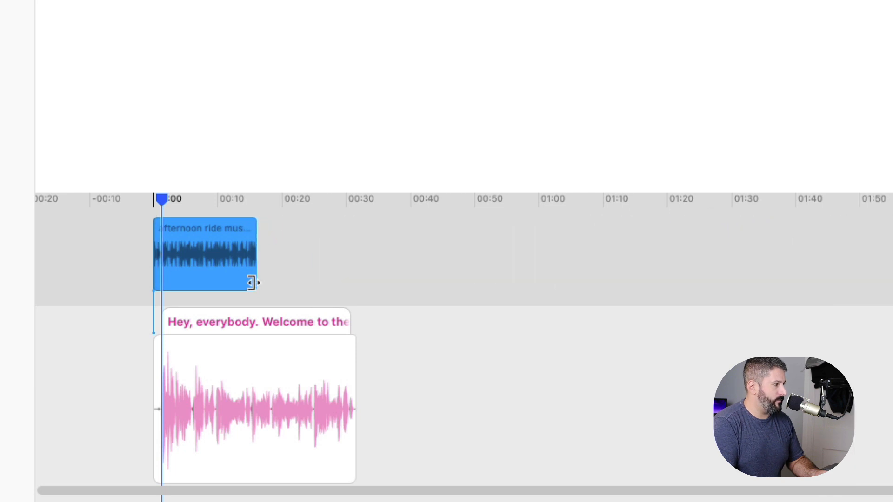
left_click_drag(255, 219, 242, 222)
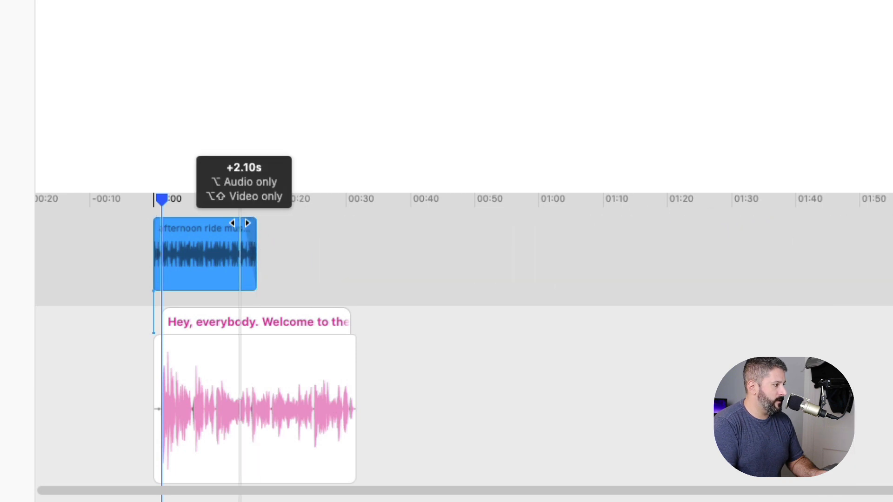
left_click_drag(154, 218, 170, 218)
- Lower the music clip's volume to -12.0 dB and its track volume to -30.5 dB, and play the mix from the beginning
scroll(207, 261, "left", 5)
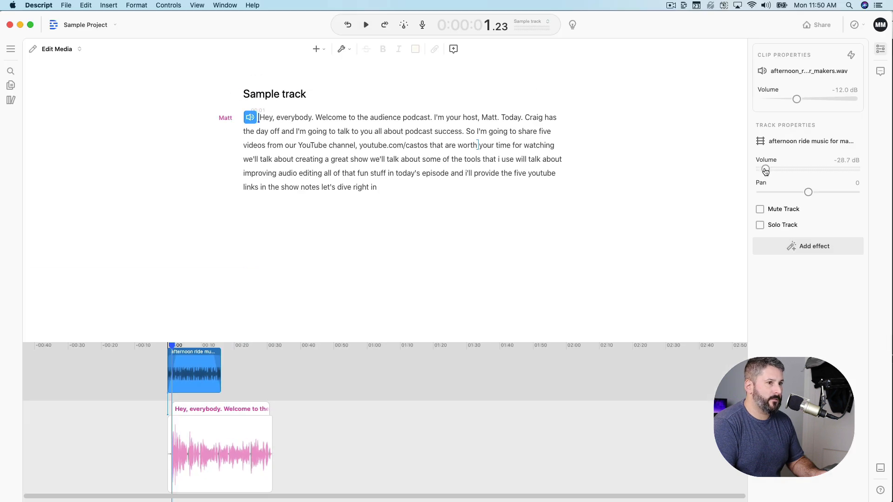
left_click_drag(764, 171, 765, 171)
left_click(161, 345)
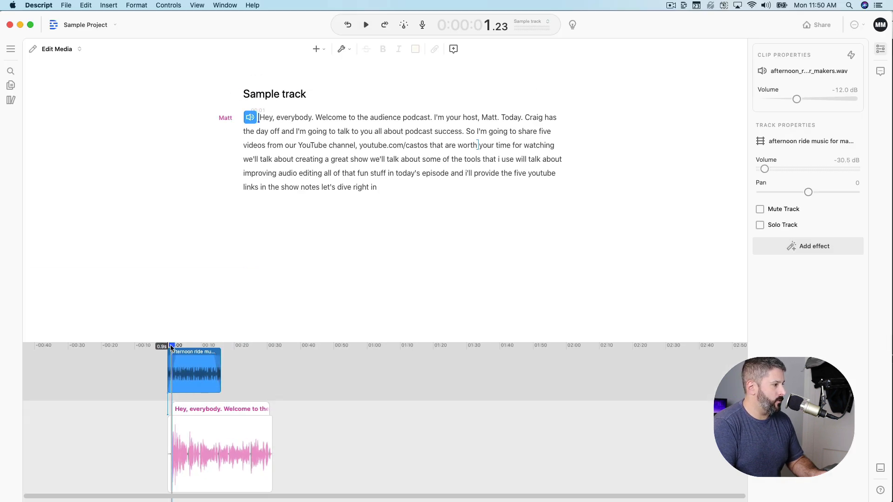
key("space")
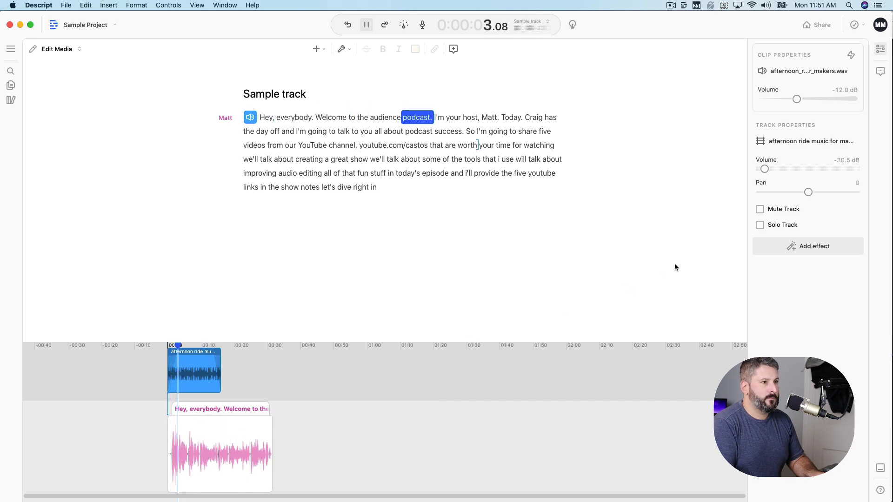
- Raise the music track's volume to -18.1 dB while playing the intro mix, and stop playback
key("space")
left_click_drag(766, 171, 774, 171)
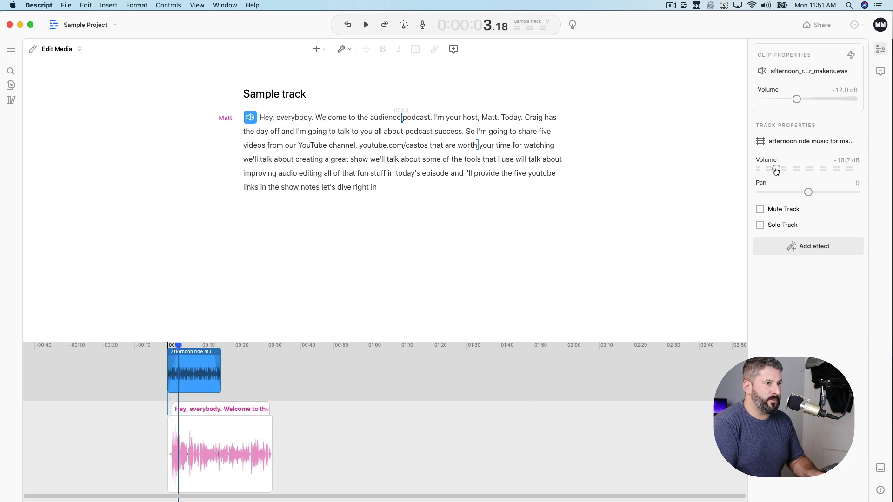
key("space")
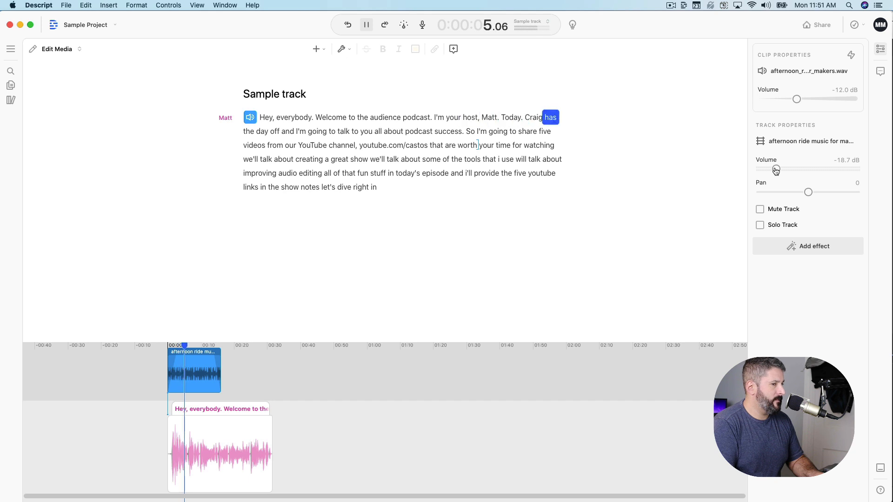
left_click_drag(775, 171, 778, 171)
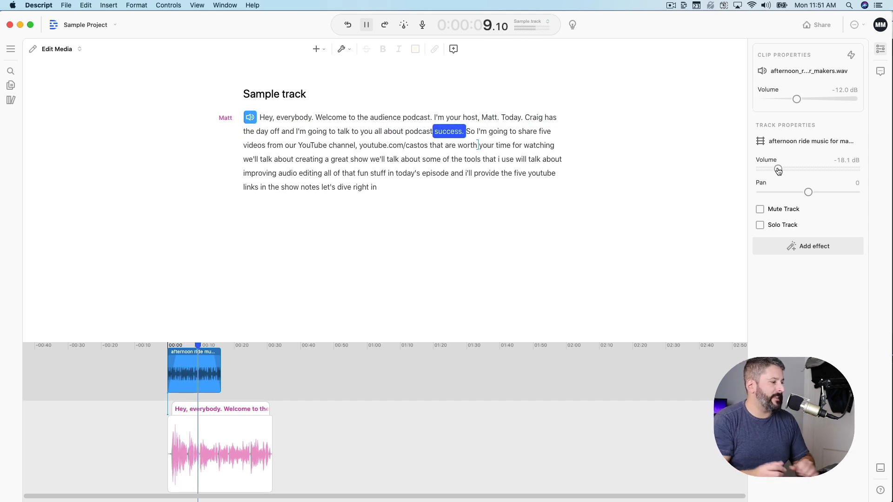
key("space")
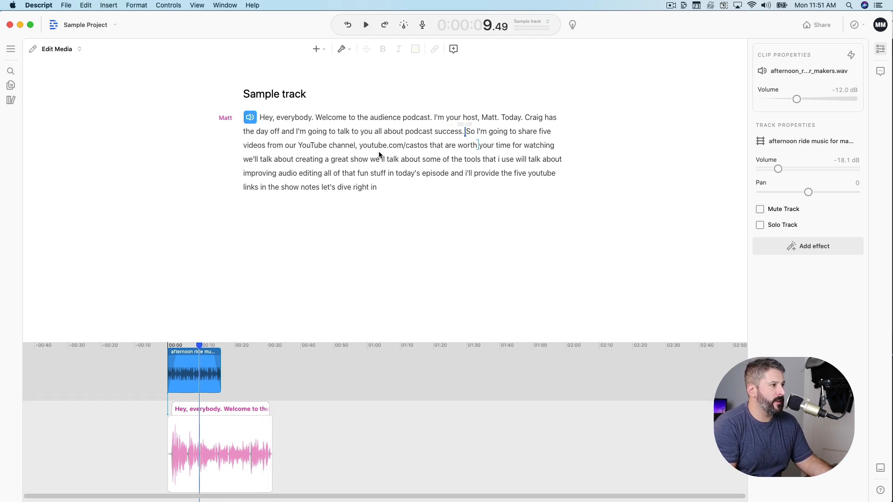
left_click(369, 159)
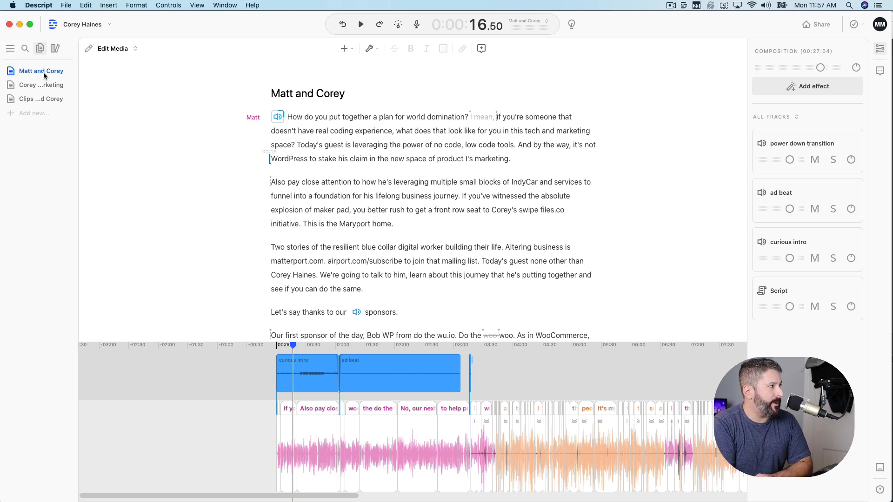
- Review the interview project's media library and list of compositions, inspecting the sequence that combines both speakers' recordings
left_click(54, 48)
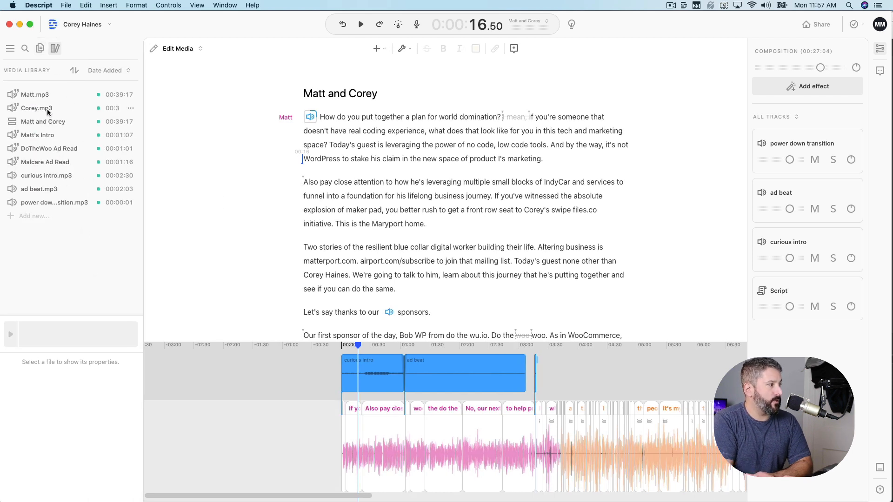
left_click(51, 123)
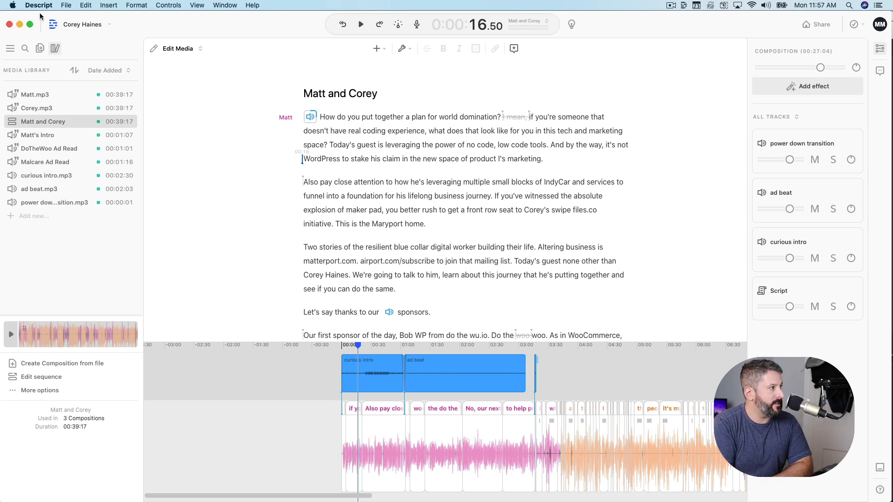
left_click(40, 48)
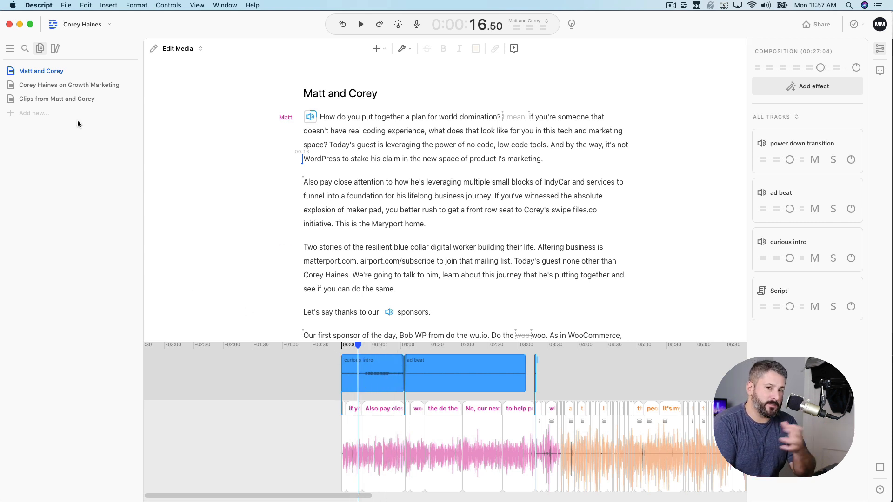
left_click(55, 48)
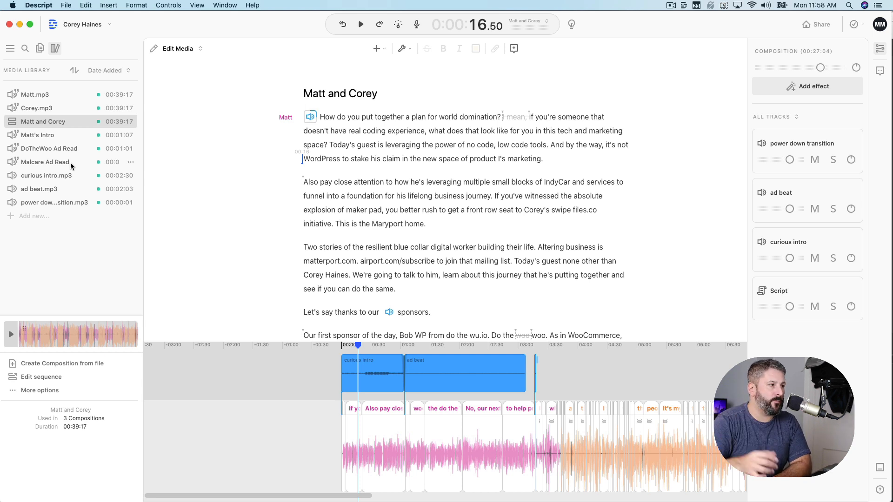
- Examine the episode's opening narration in the transcript, and select the curious intro music clip on the timeline
left_click(371, 225)
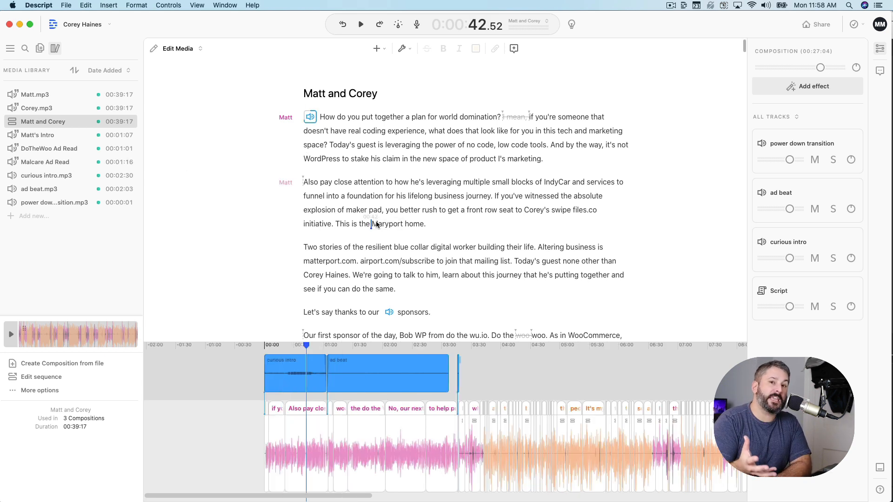
left_click(347, 143)
scroll(329, 249, "down", 1)
scroll(329, 250, "down", 2)
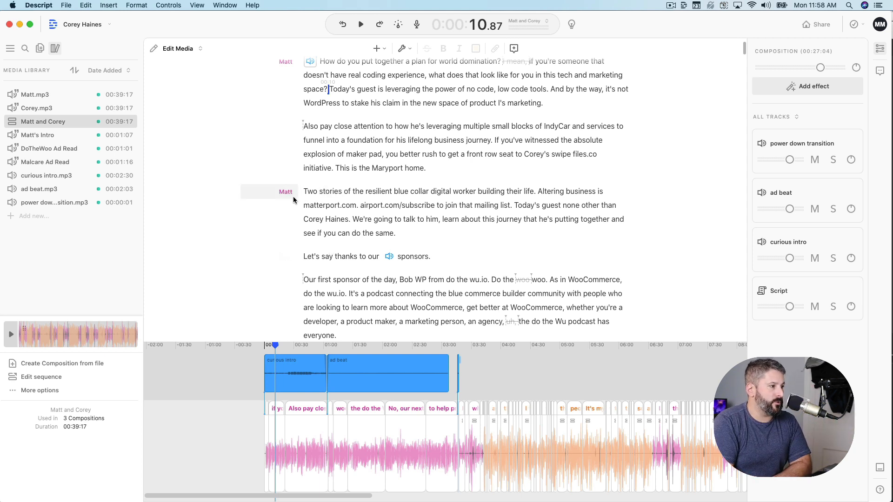
left_click(280, 380)
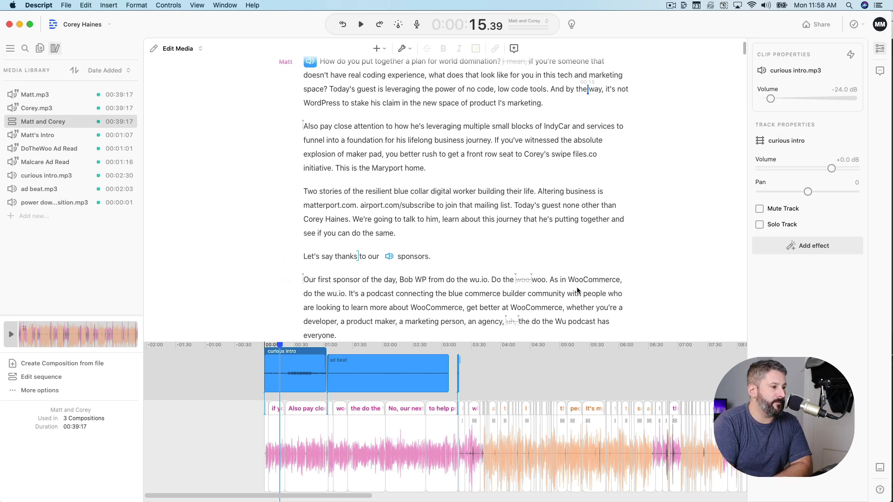
scroll(453, 388, "up", 10)
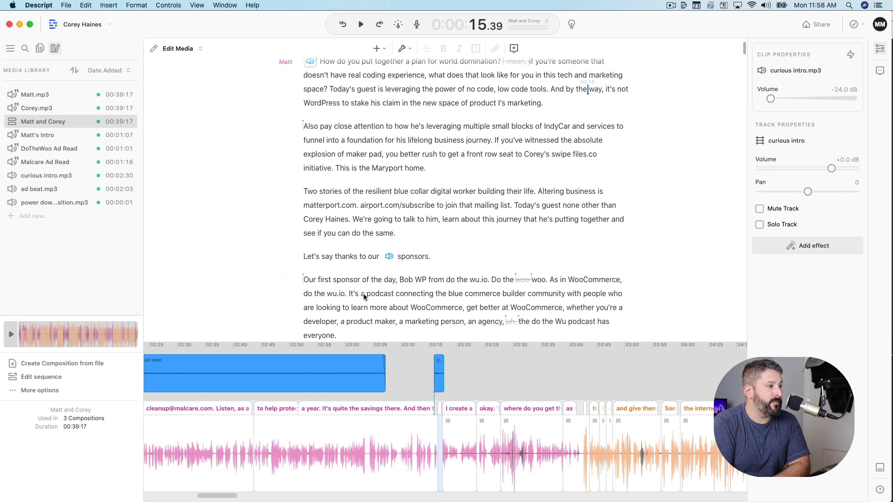
- Review the transcript from the first sponsor read into the interview, placing the playhead at the guest's answer "Yeah, absolutely"
left_click(362, 279)
scroll(362, 281, "down", 10)
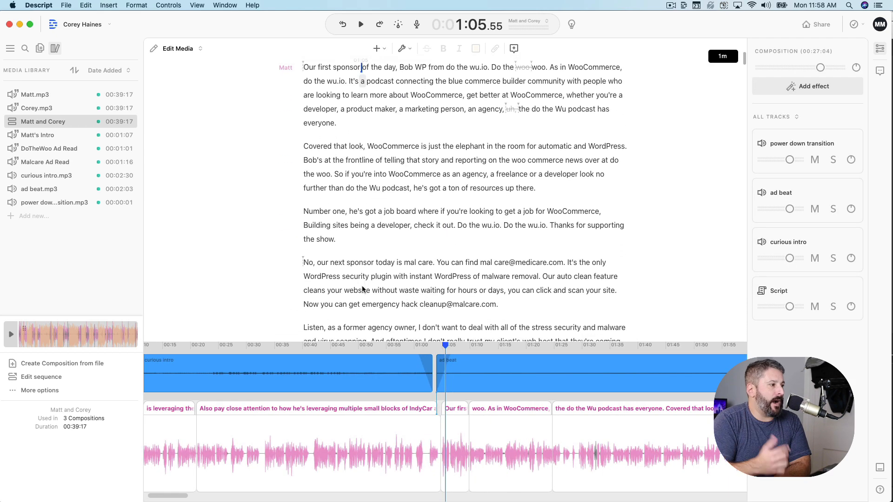
scroll(367, 275, "down", 15)
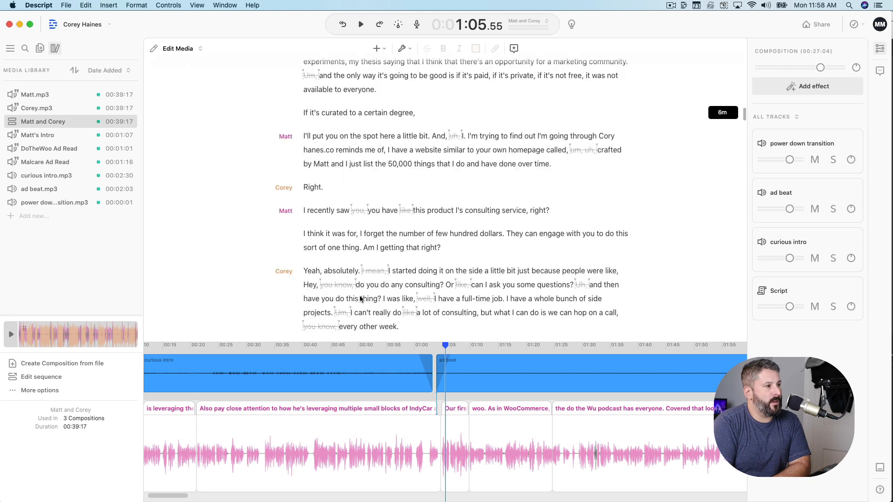
left_click(389, 222)
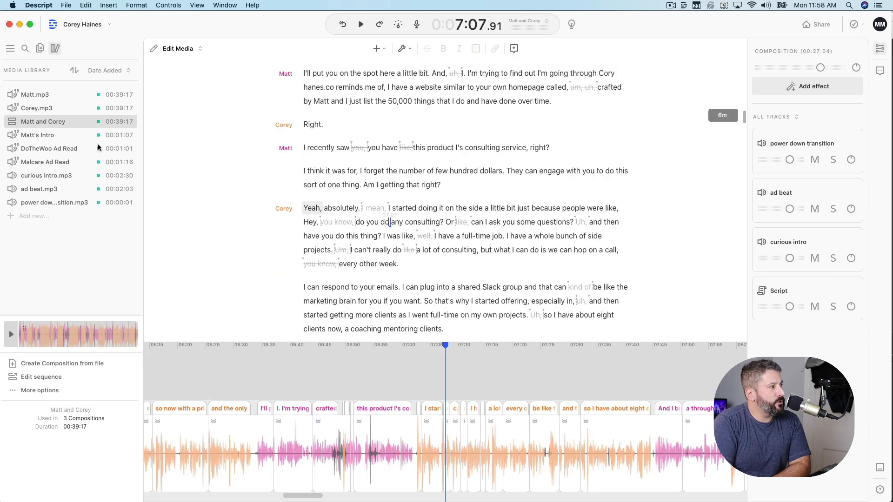
scroll(371, 245, "down", 1)
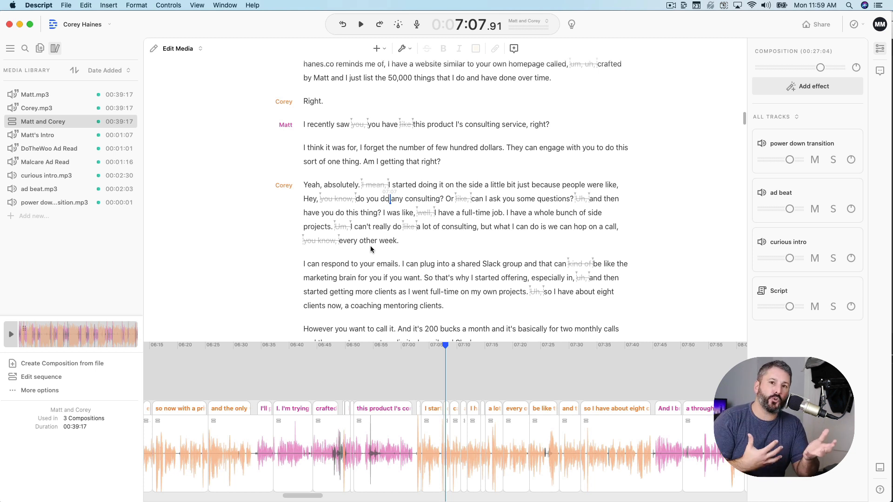
scroll(378, 185, "down", 2)
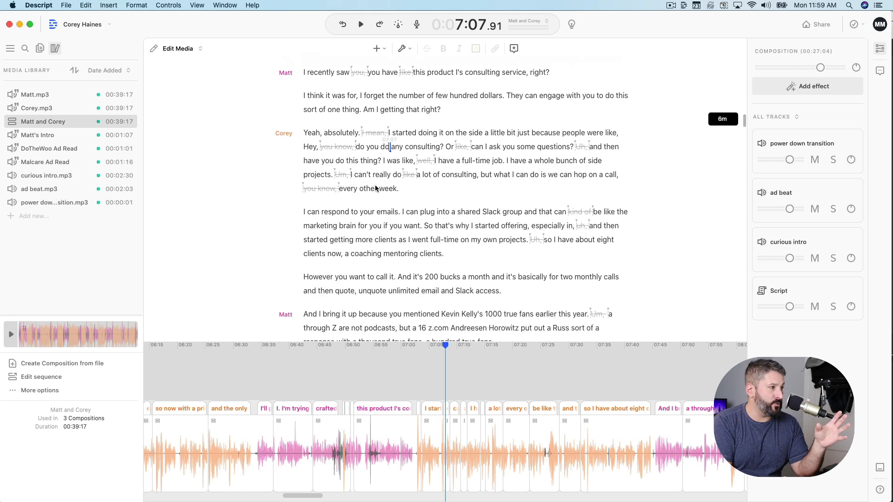
scroll(349, 151, "up", 1)
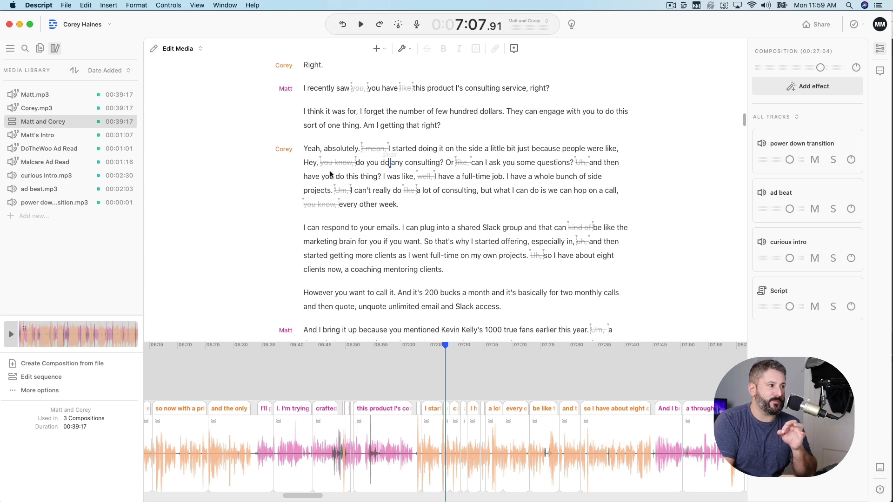
left_click(311, 148)
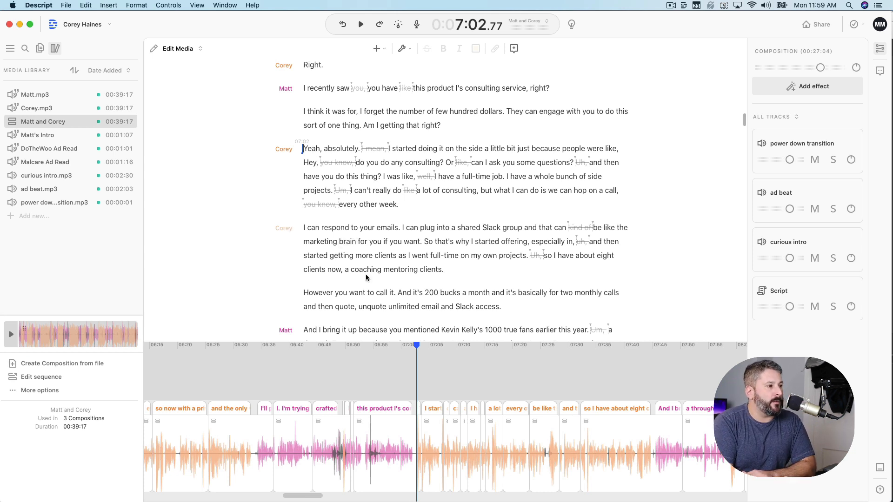
- Examine the struck-out filler words and speaker changes further down the interview, up to the guest's answer "I would say if I could go back"
scroll(407, 268, "down", 5)
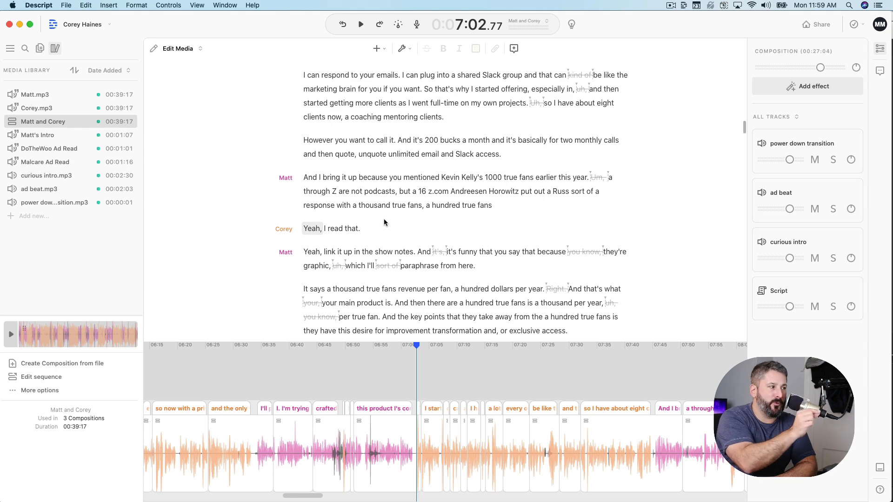
scroll(384, 222, "down", 7)
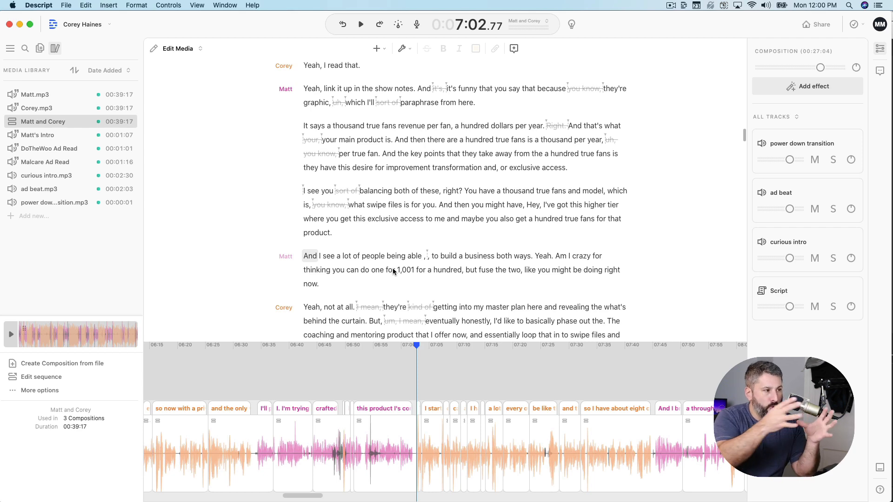
scroll(400, 251, "down", 5)
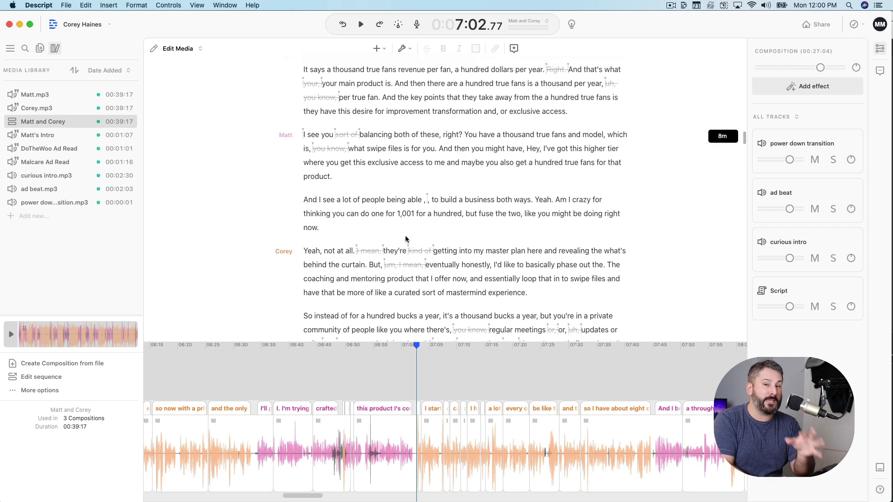
scroll(405, 238, "down", 6)
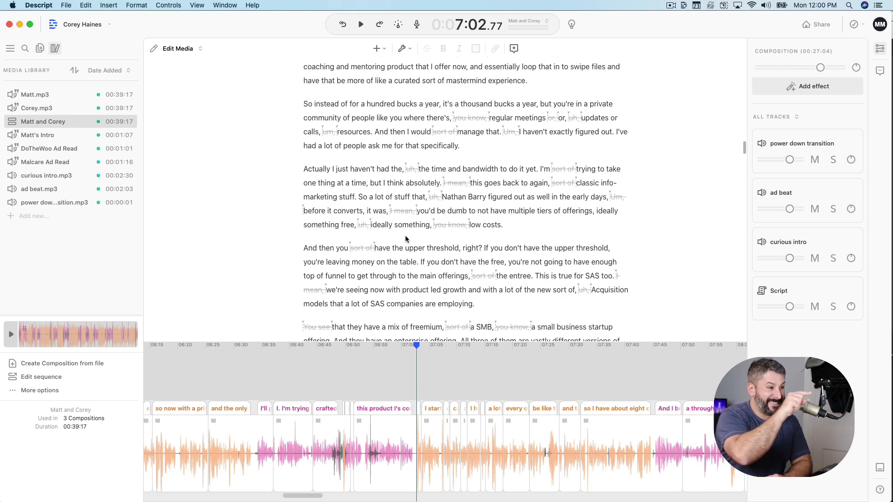
scroll(405, 239, "down", 10)
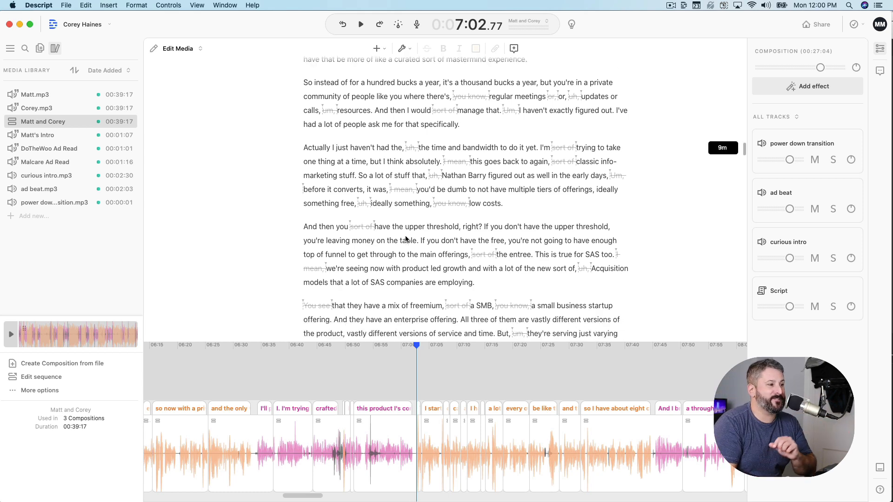
scroll(399, 235, "down", 3)
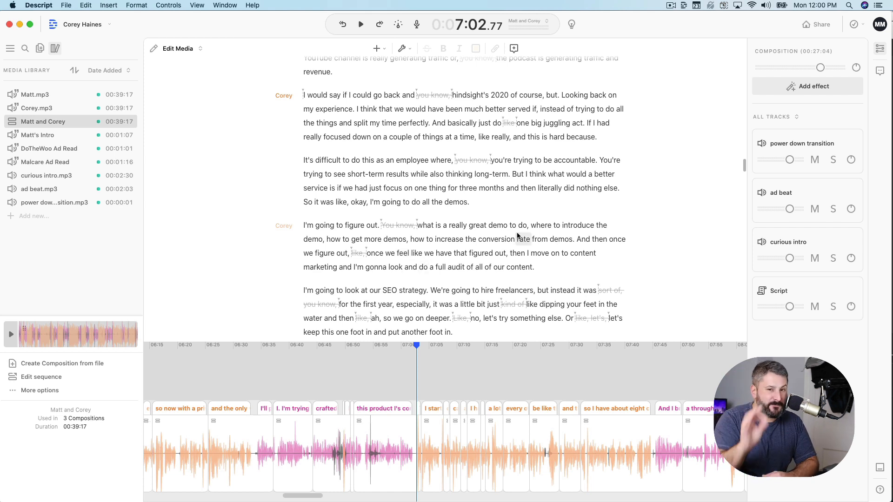
scroll(484, 207, "up", 15)
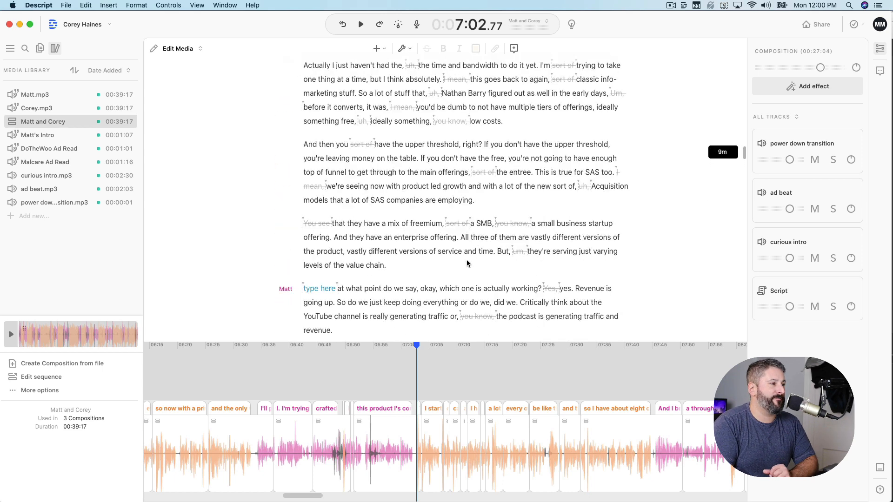
scroll(466, 263, "down", 1)
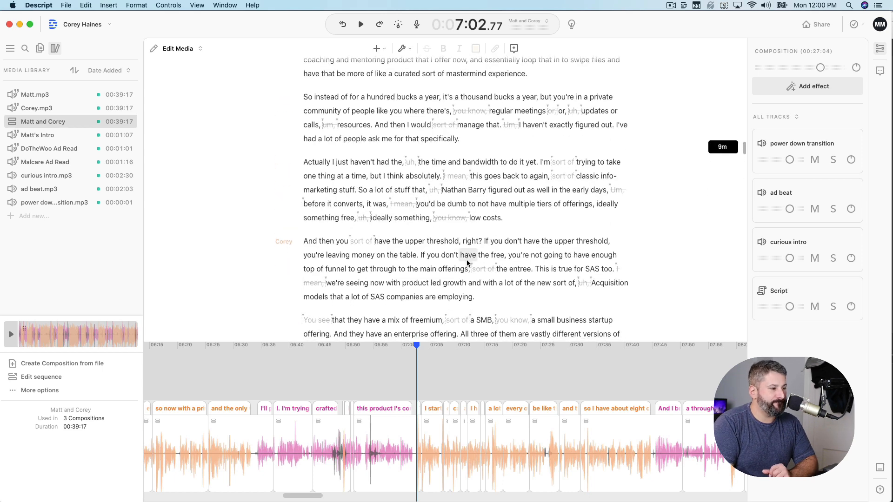
scroll(467, 260, "down", 10)
scroll(414, 310, "down", 4)
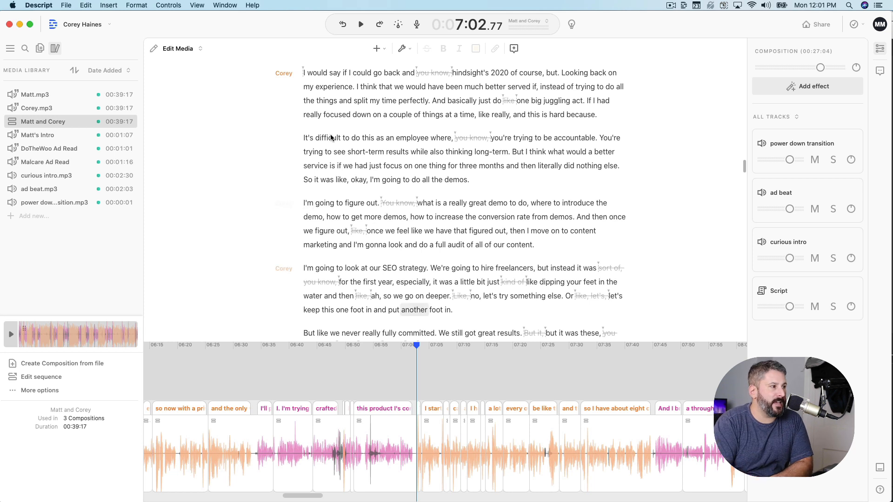
left_click(303, 74)
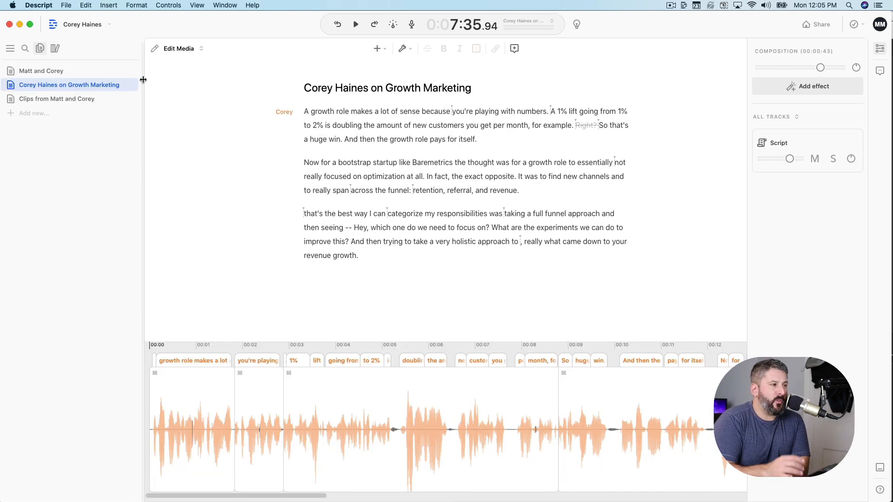
- Look through the full interview composition's transcript, and open the separate Growth Marketing clip composition for comparison
left_click(84, 72)
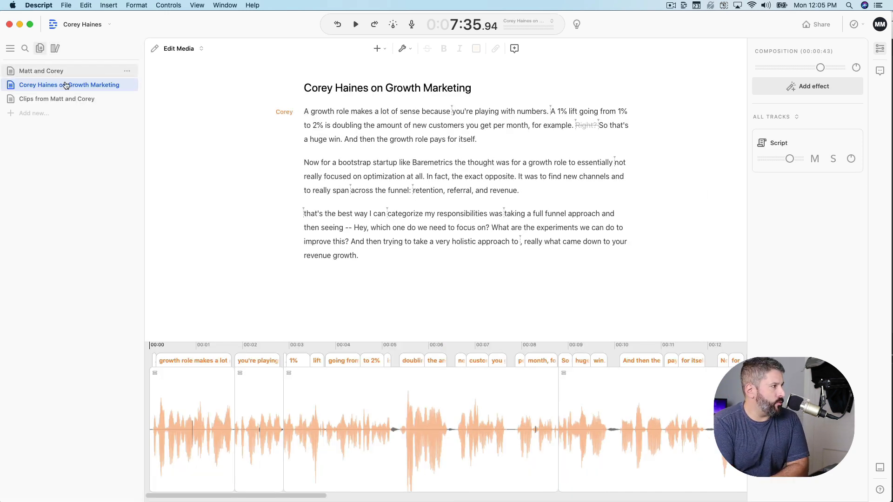
scroll(402, 188, "down", 15)
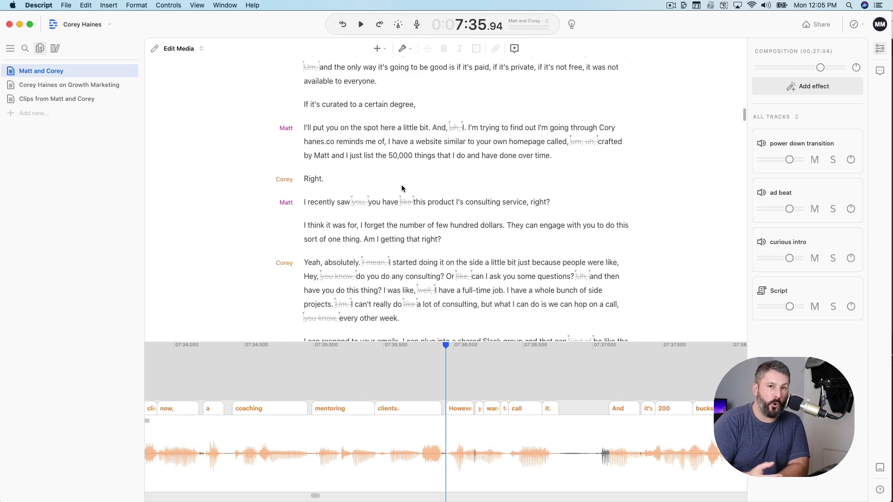
scroll(402, 187, "down", 10)
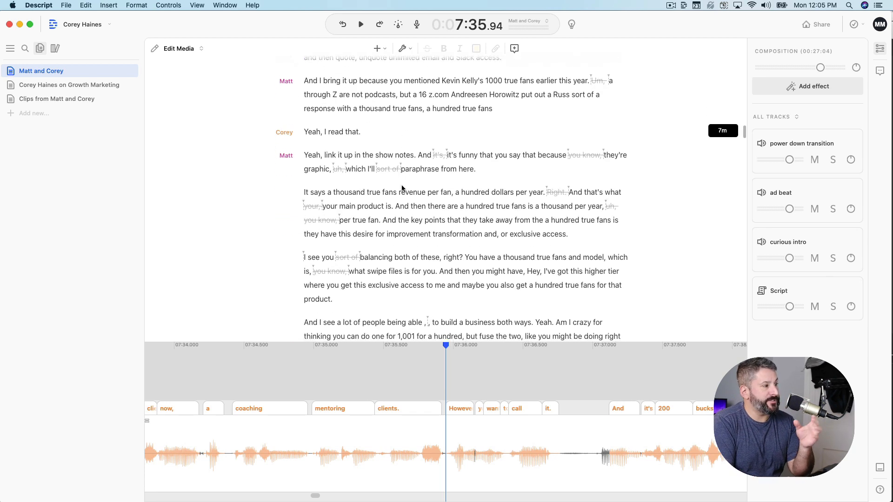
scroll(363, 191, "down", 2)
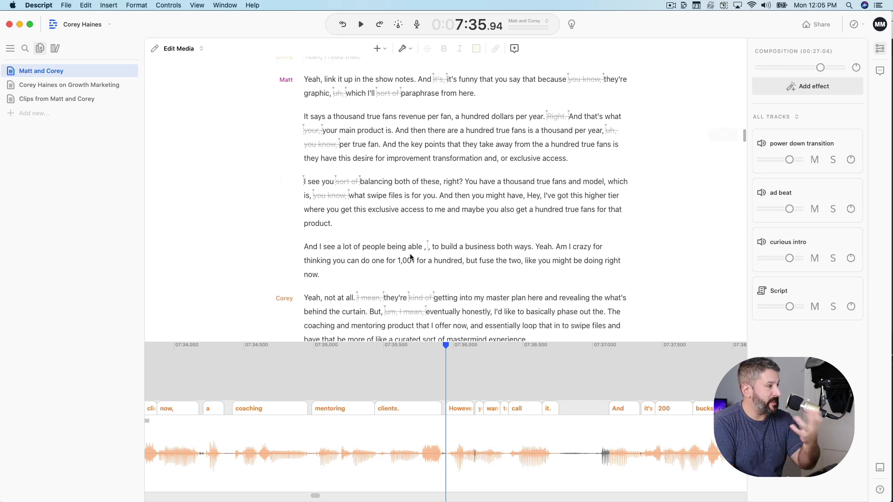
left_click(101, 89)
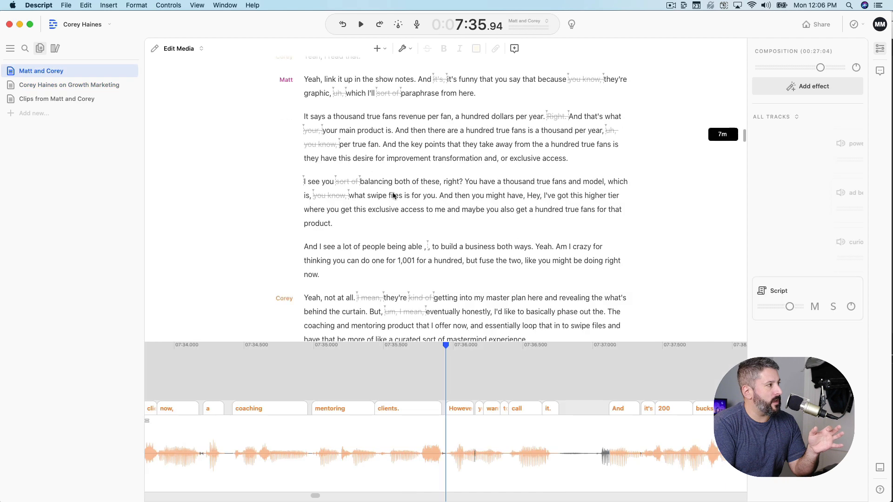
- Review the interview's discussion of offer tiers in the full transcript, and open the Growth Marketing clip composition
scroll(393, 196, "down", 6)
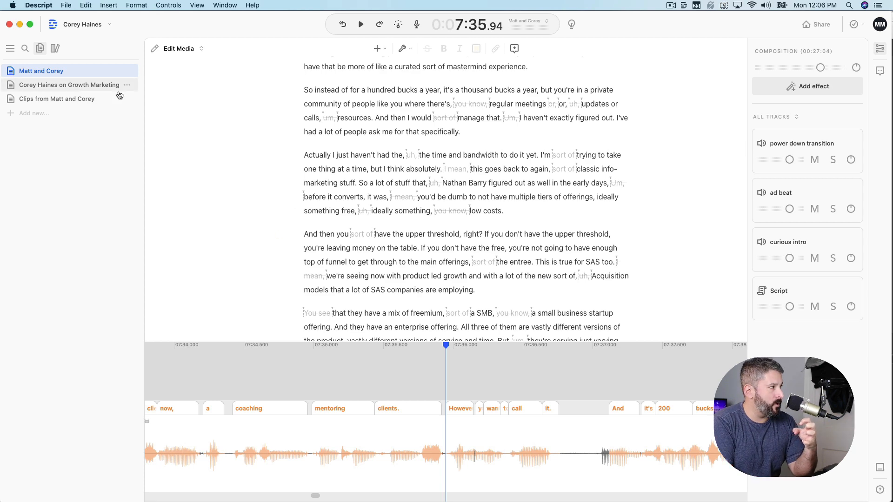
scroll(403, 301, "down", 2)
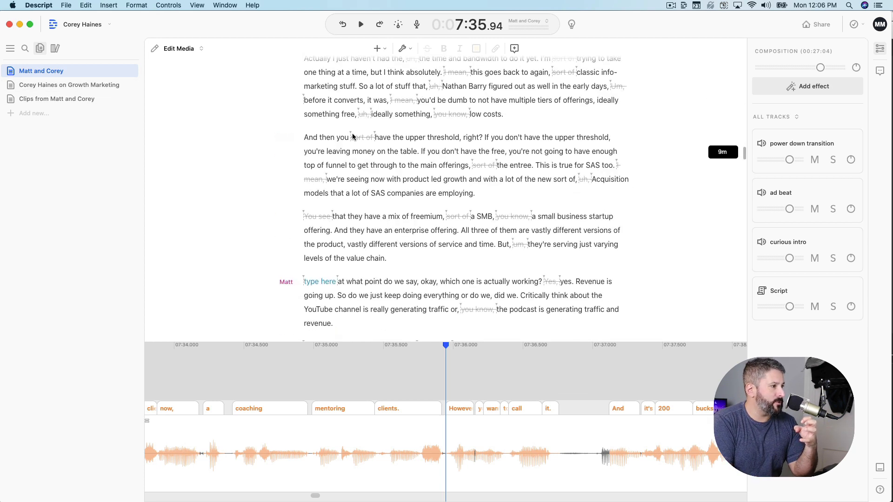
scroll(344, 127, "up", 2)
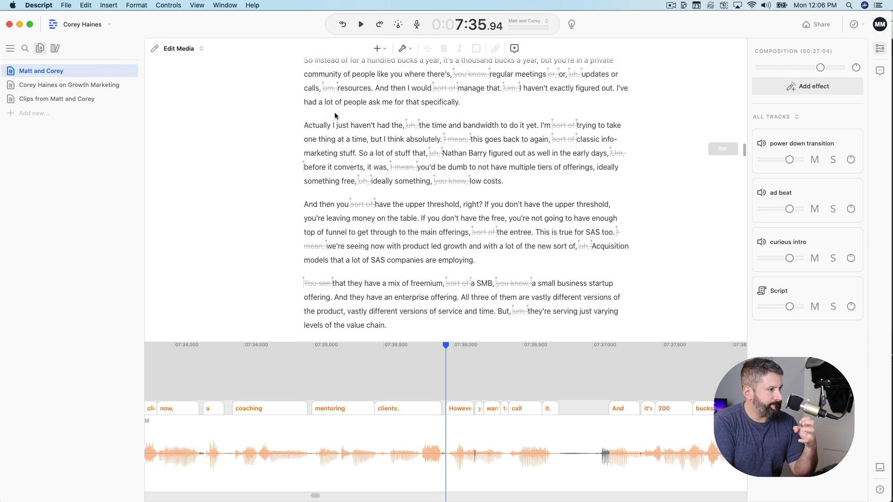
left_click(94, 87)
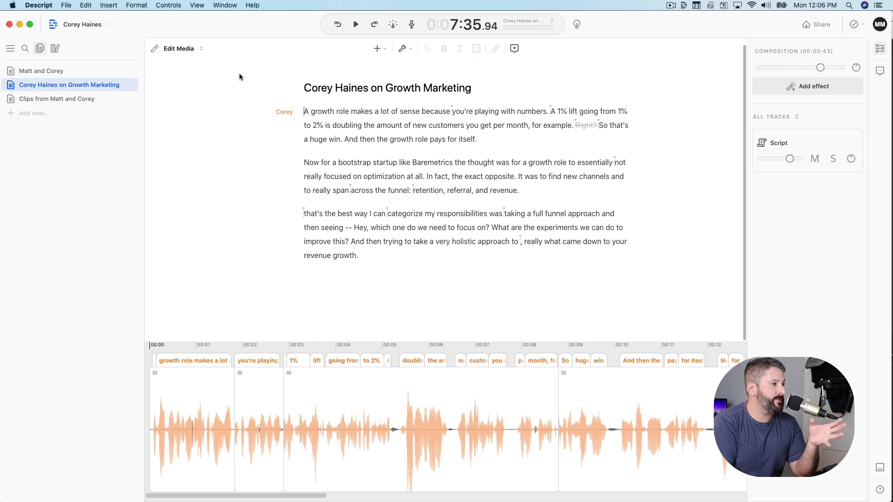
- Switch the Growth Marketing clip to Correct Text mode, and place the cursor before "funnel", before "retention" and after the closing words "revenue growth."
left_click(177, 50)
left_click(183, 100)
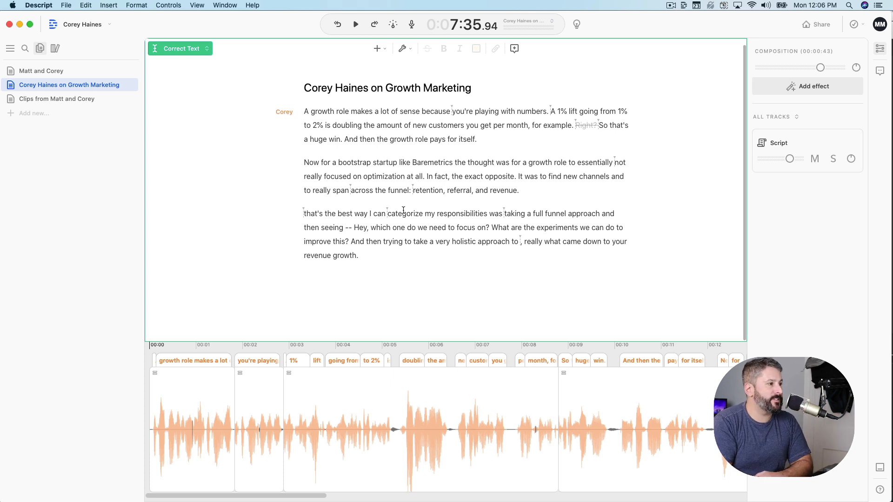
left_click(388, 191)
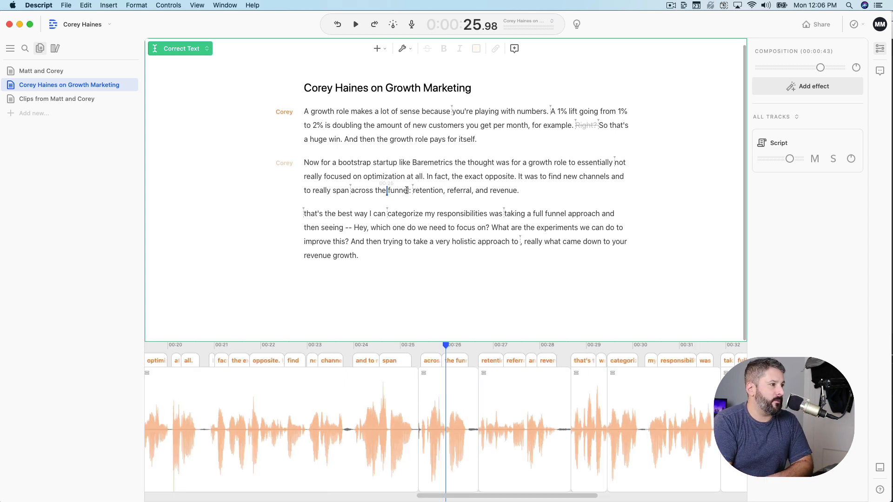
left_click(412, 191)
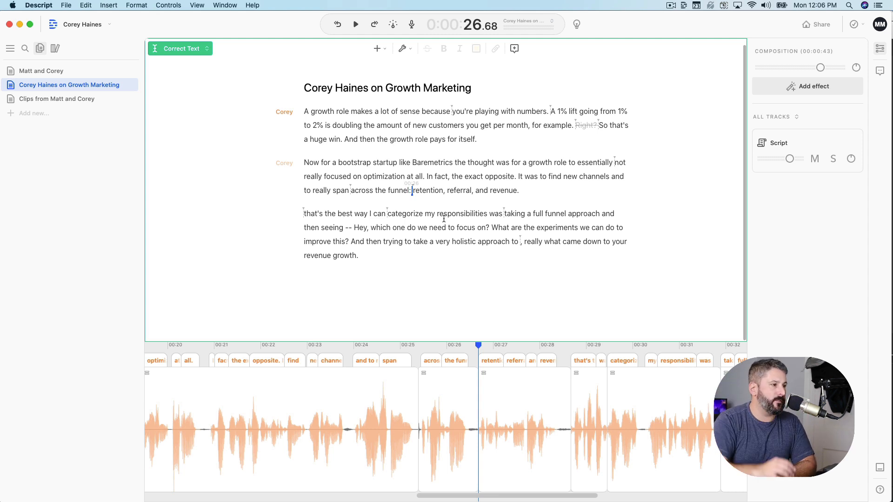
left_click(368, 254)
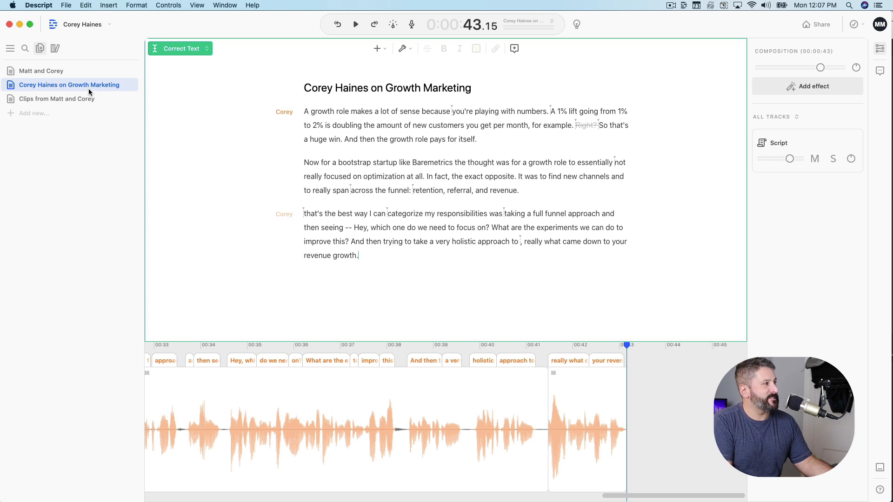
- Reopen the full interview composition and look back through its transcript to the guest's remarks about paid marketing communities
left_click(68, 73)
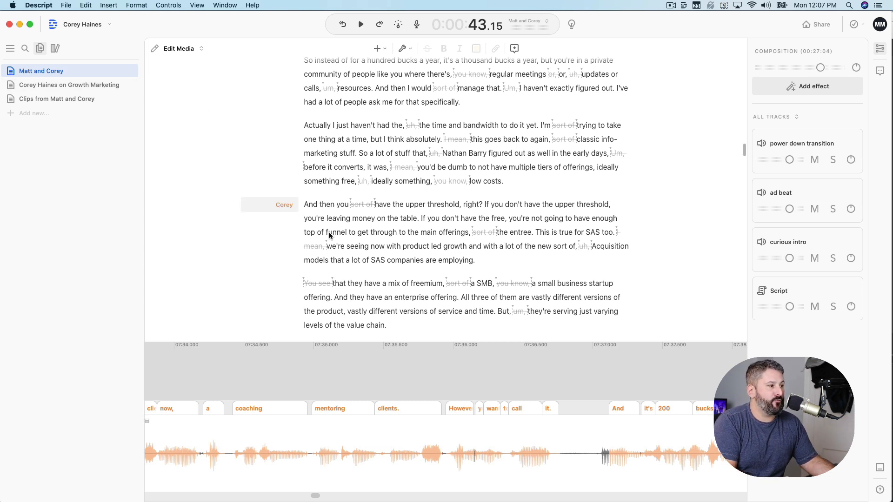
scroll(329, 235, "up", 15)
scroll(379, 260, "up", 3)
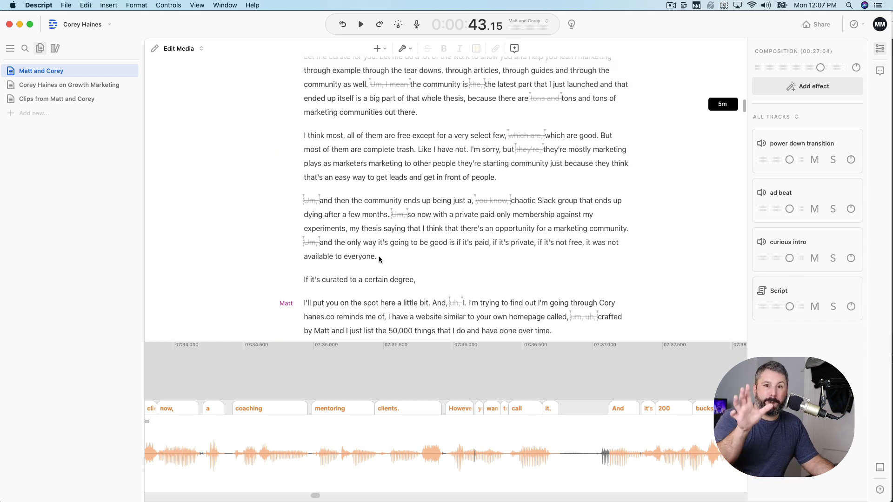